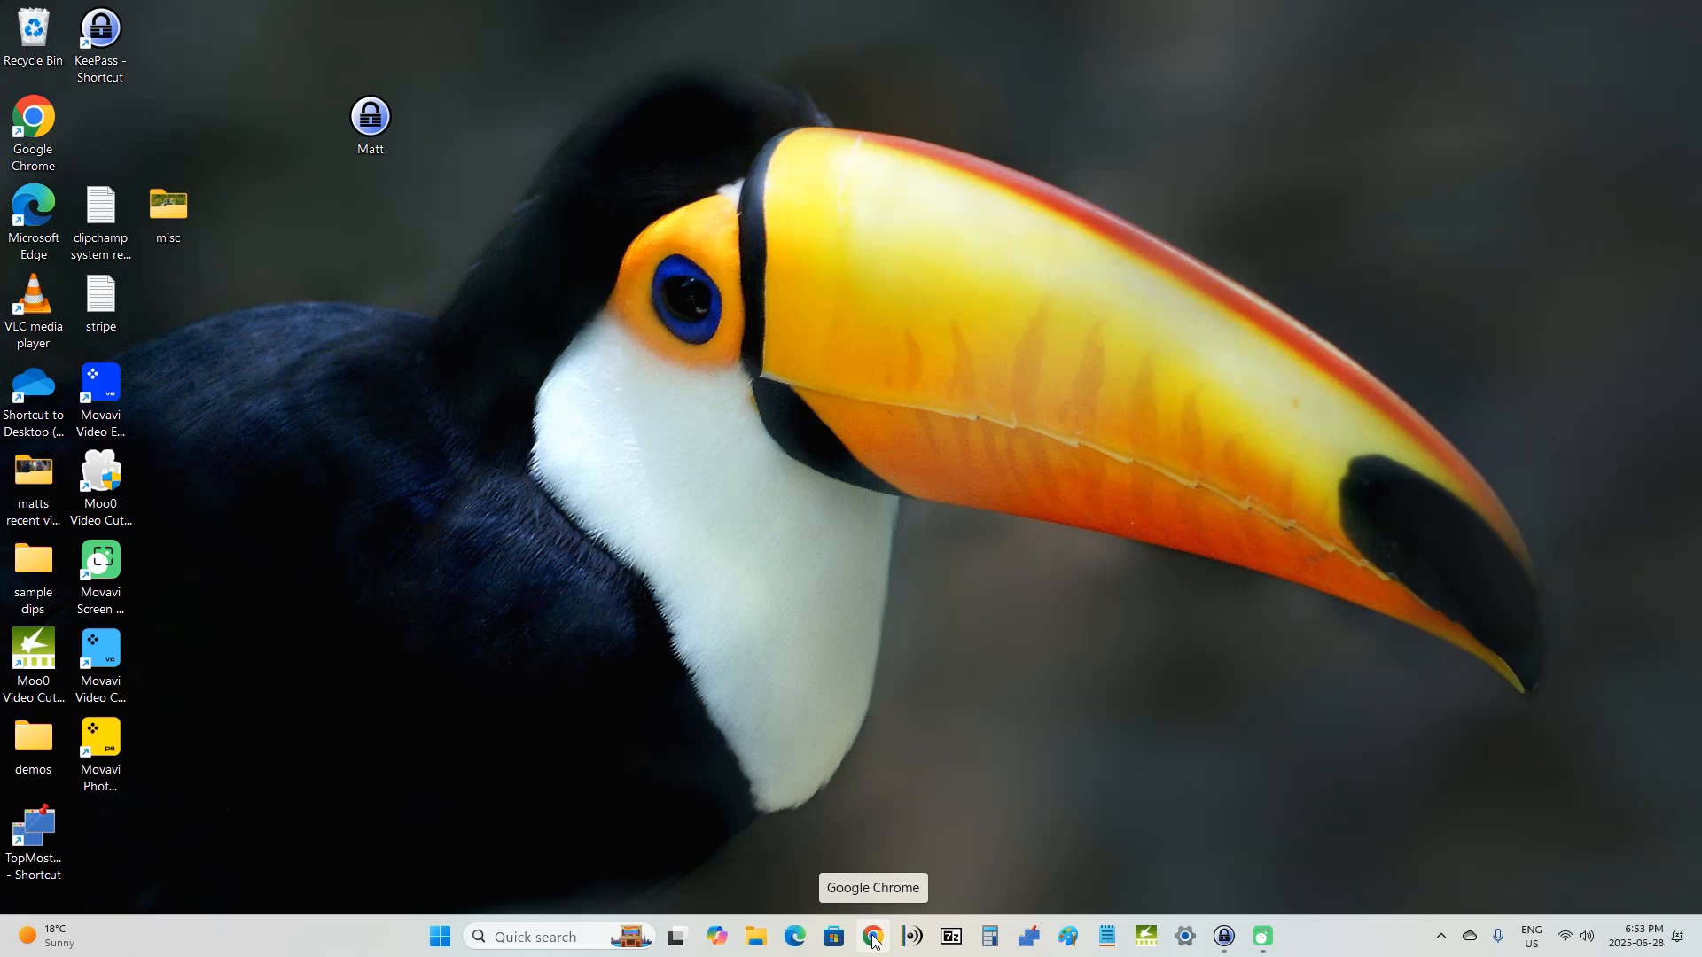
# Step: Open the Clipchamp website in Chrome and sign in with the saved Microsoft account
pyautogui.click(874, 938)
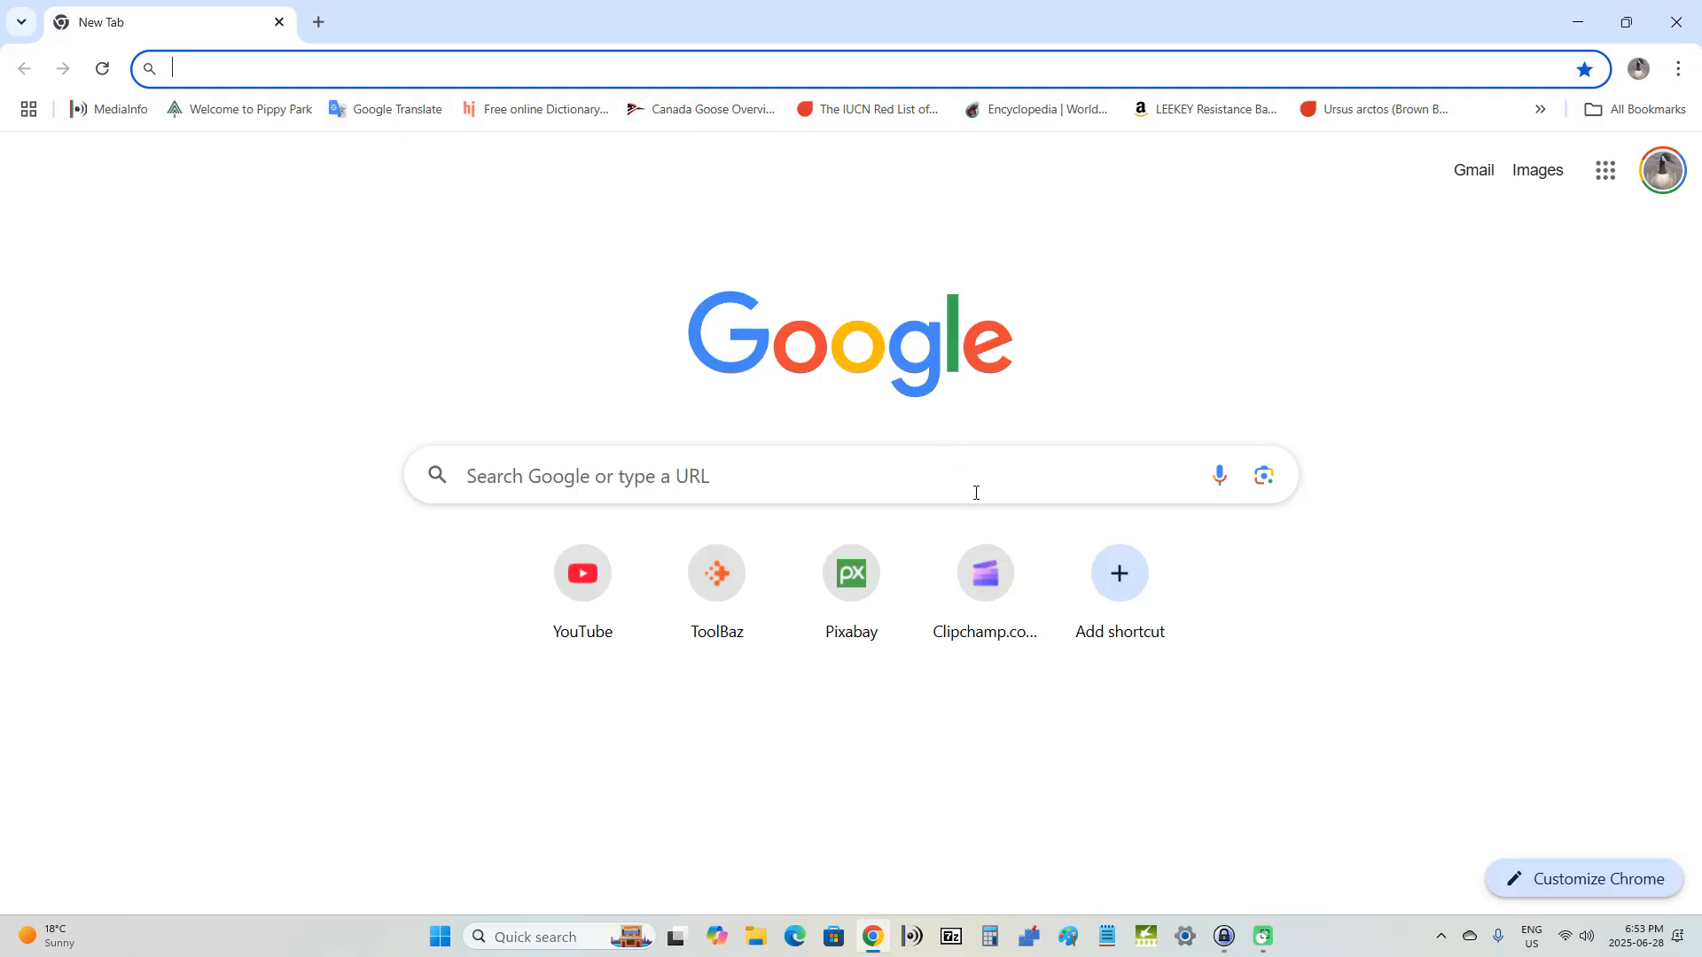
pyautogui.click(988, 599)
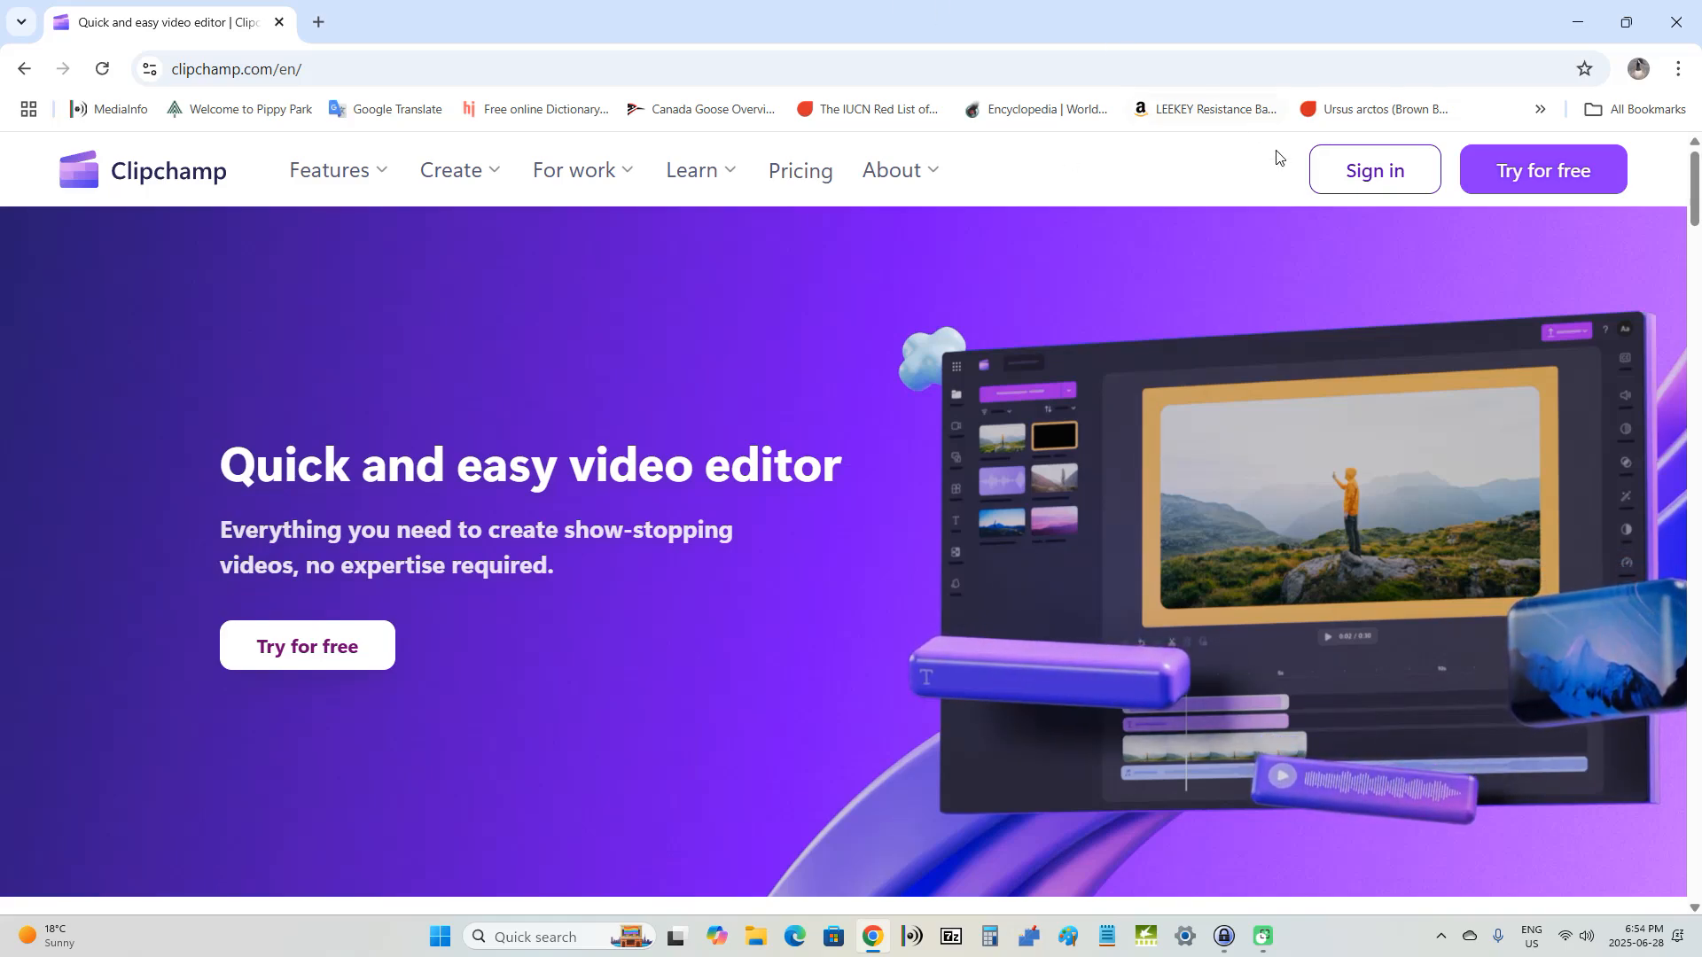
pyautogui.click(1371, 188)
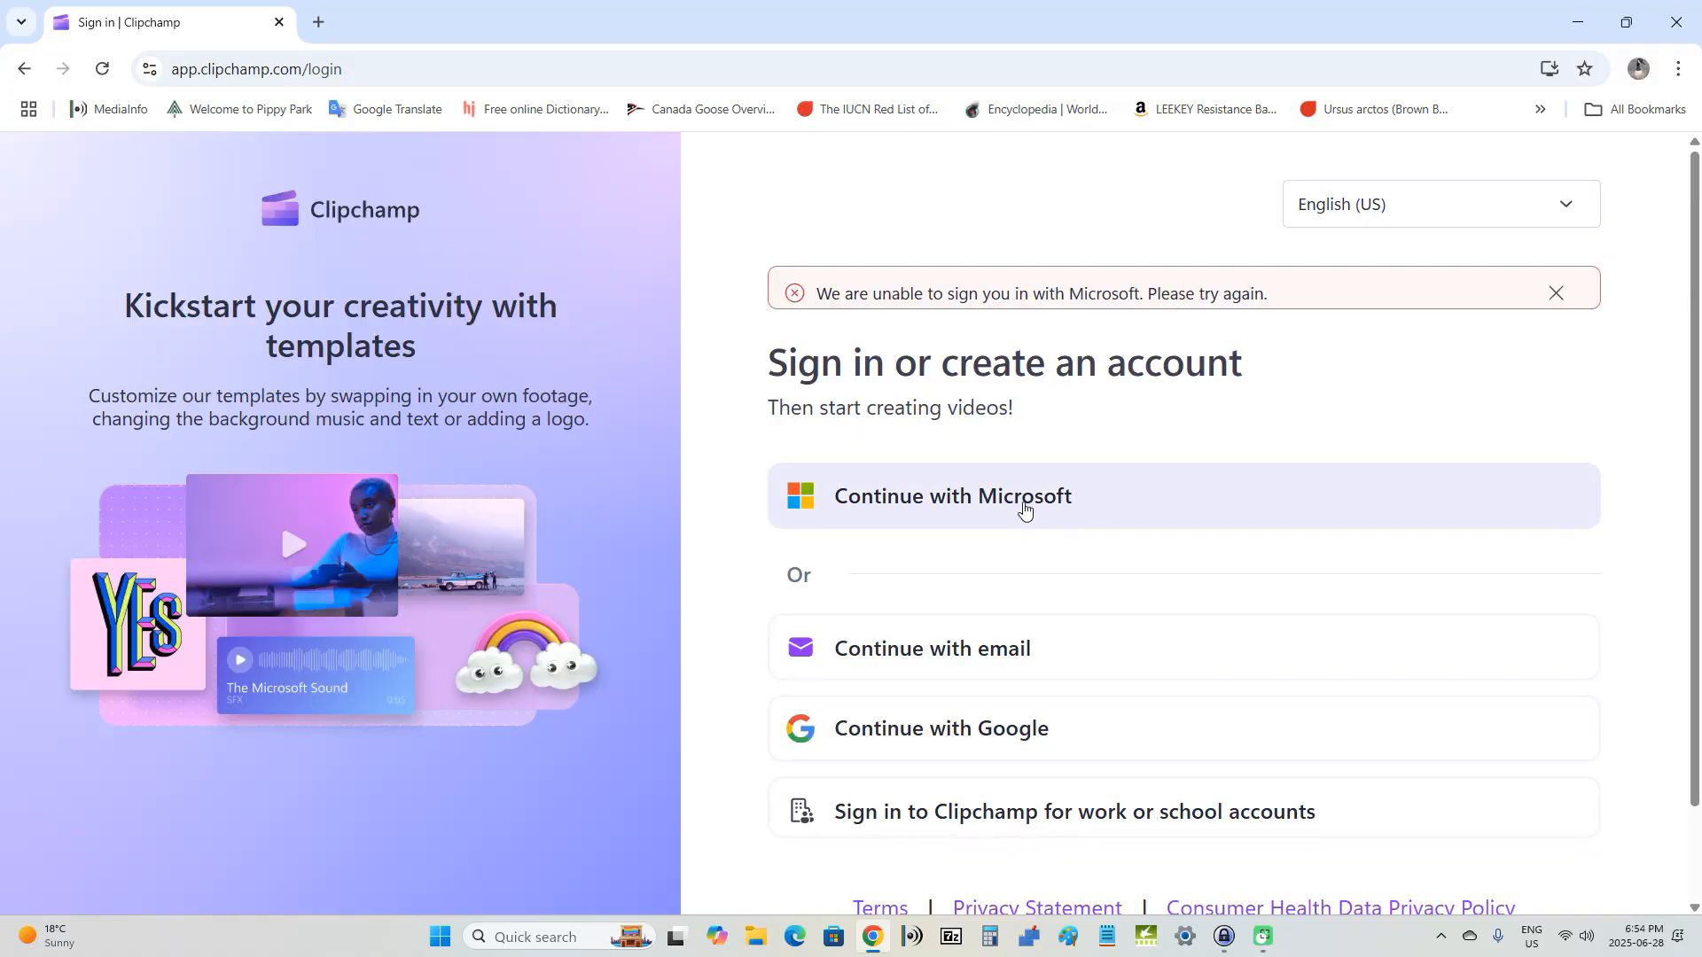
pyautogui.click(1025, 511)
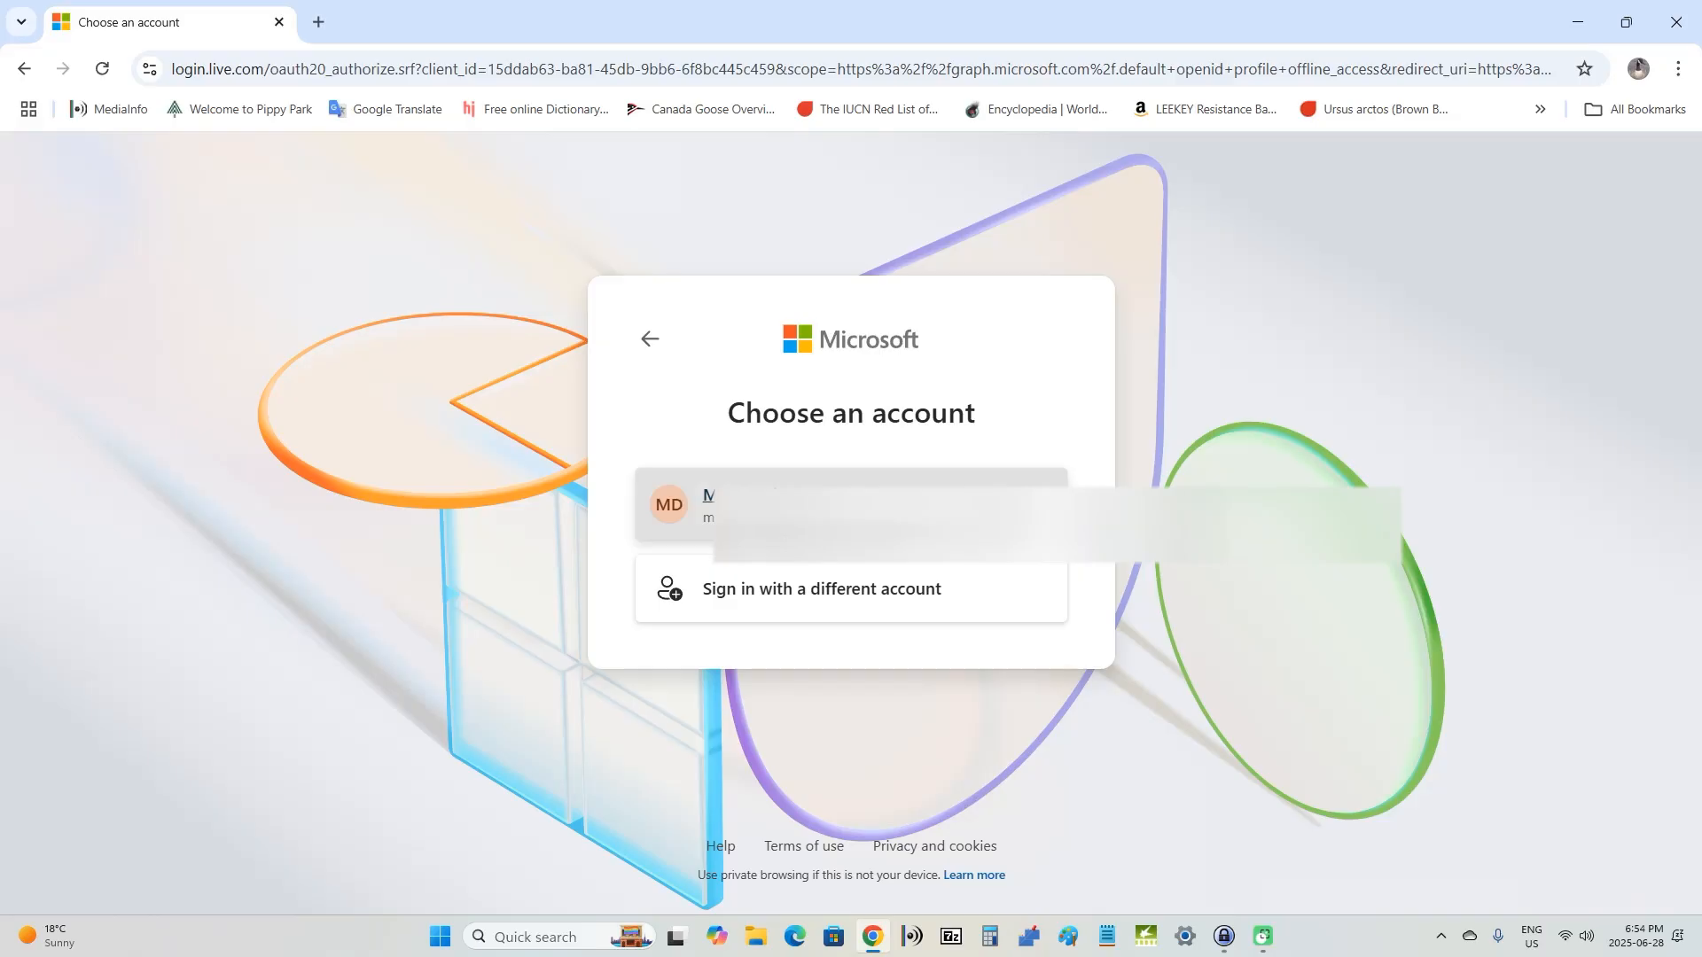
pyautogui.click(768, 489)
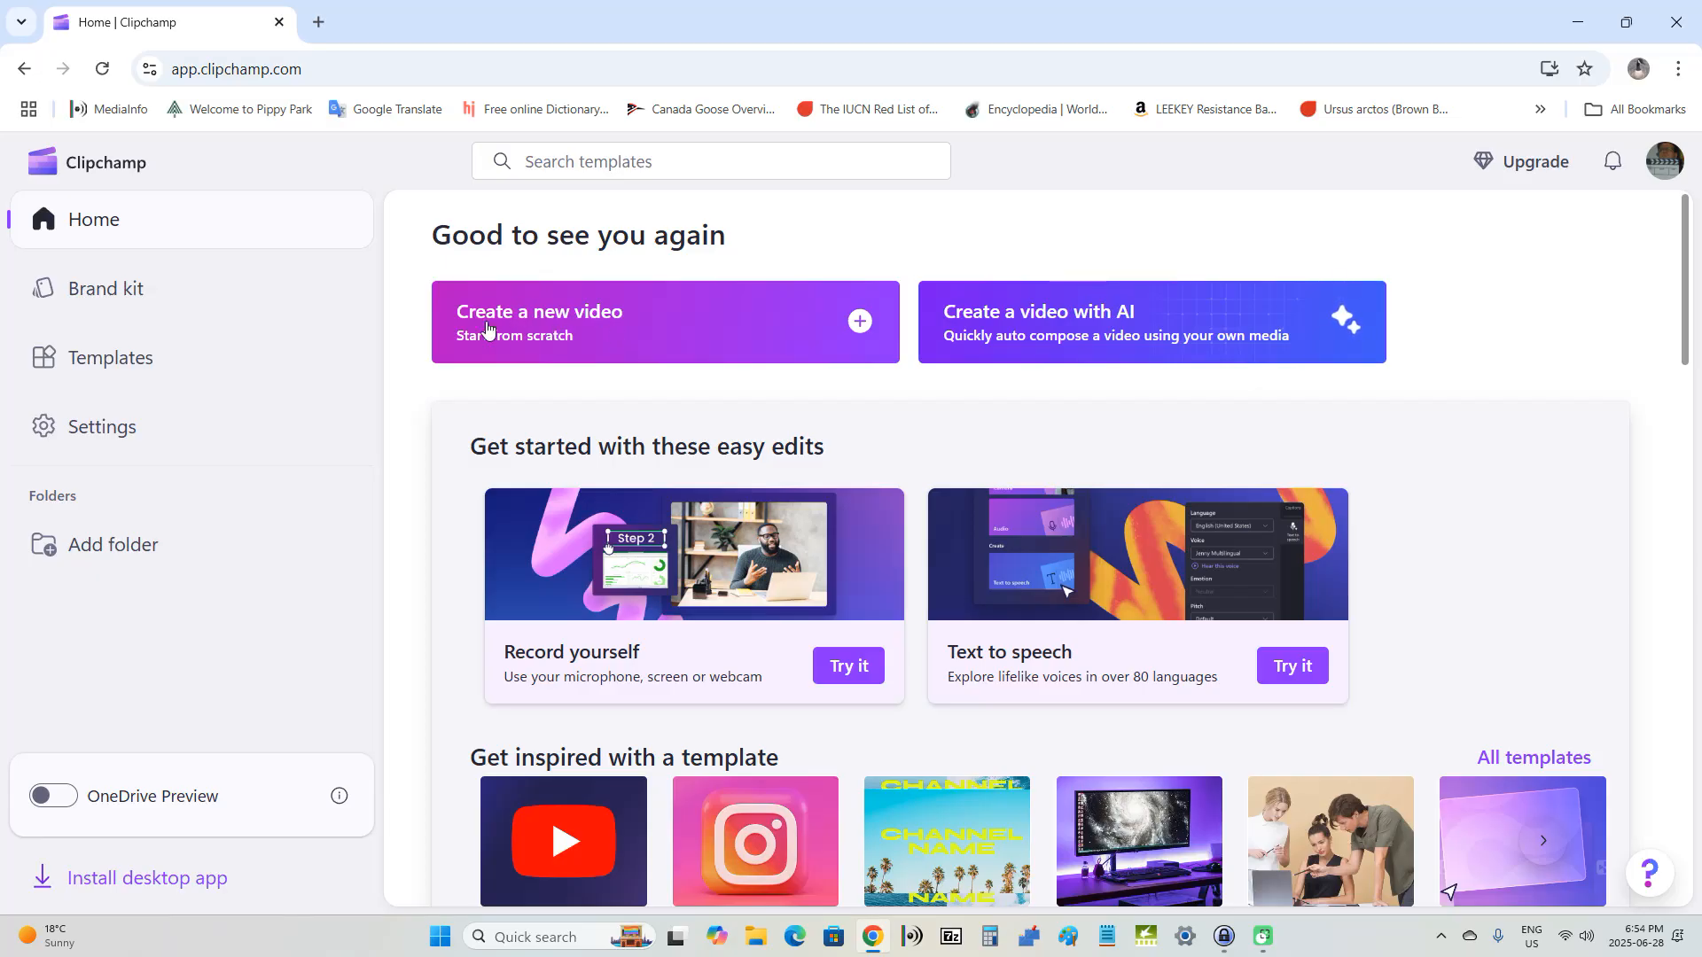
# Step: Create a new video from scratch, name it "gloomy filter" and choose the Wide 16:9 aspect ratio
pyautogui.click(585, 328)
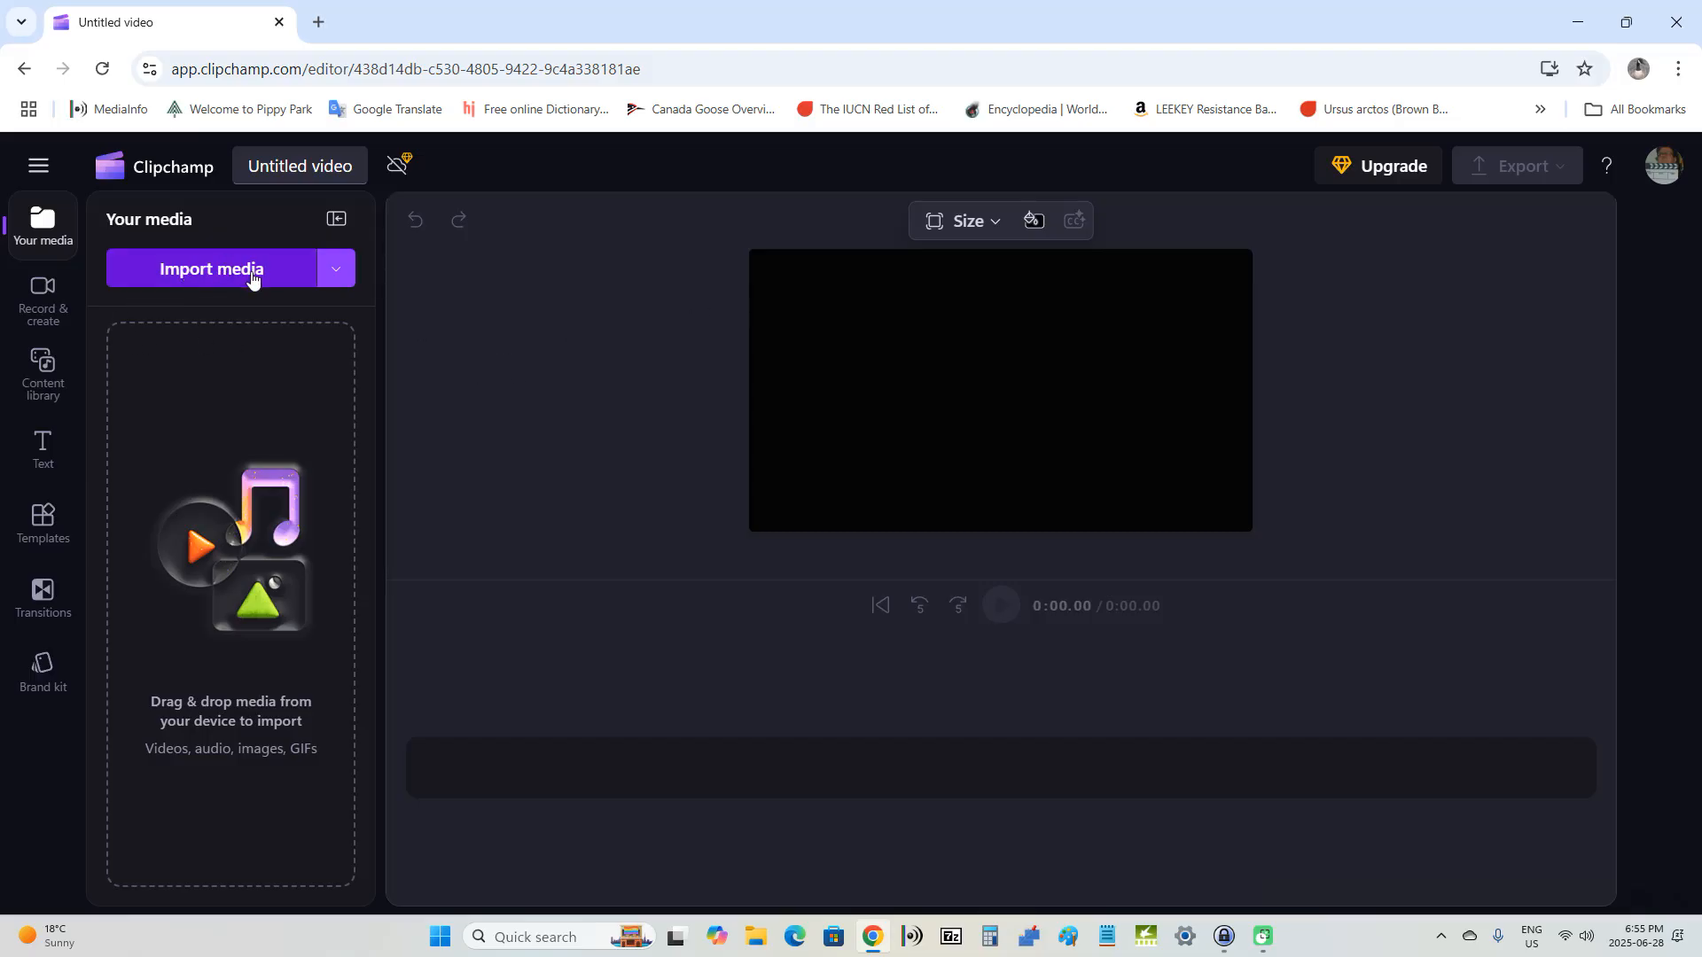
pyautogui.click(262, 164)
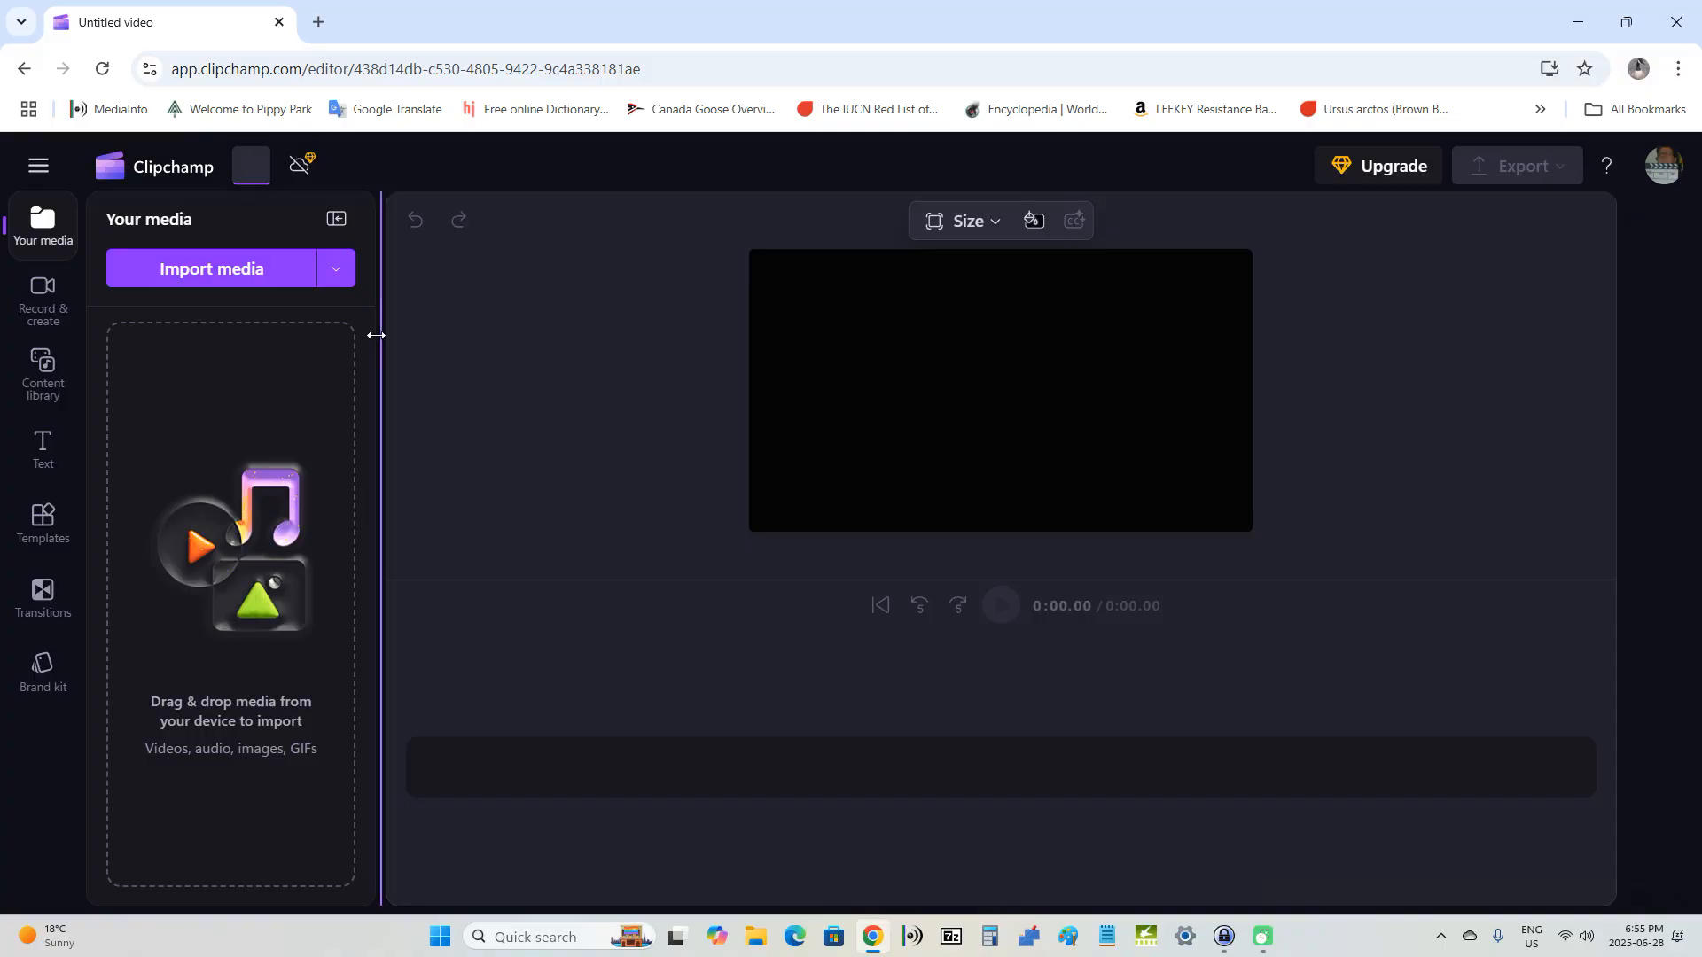
pyautogui.write('glo')
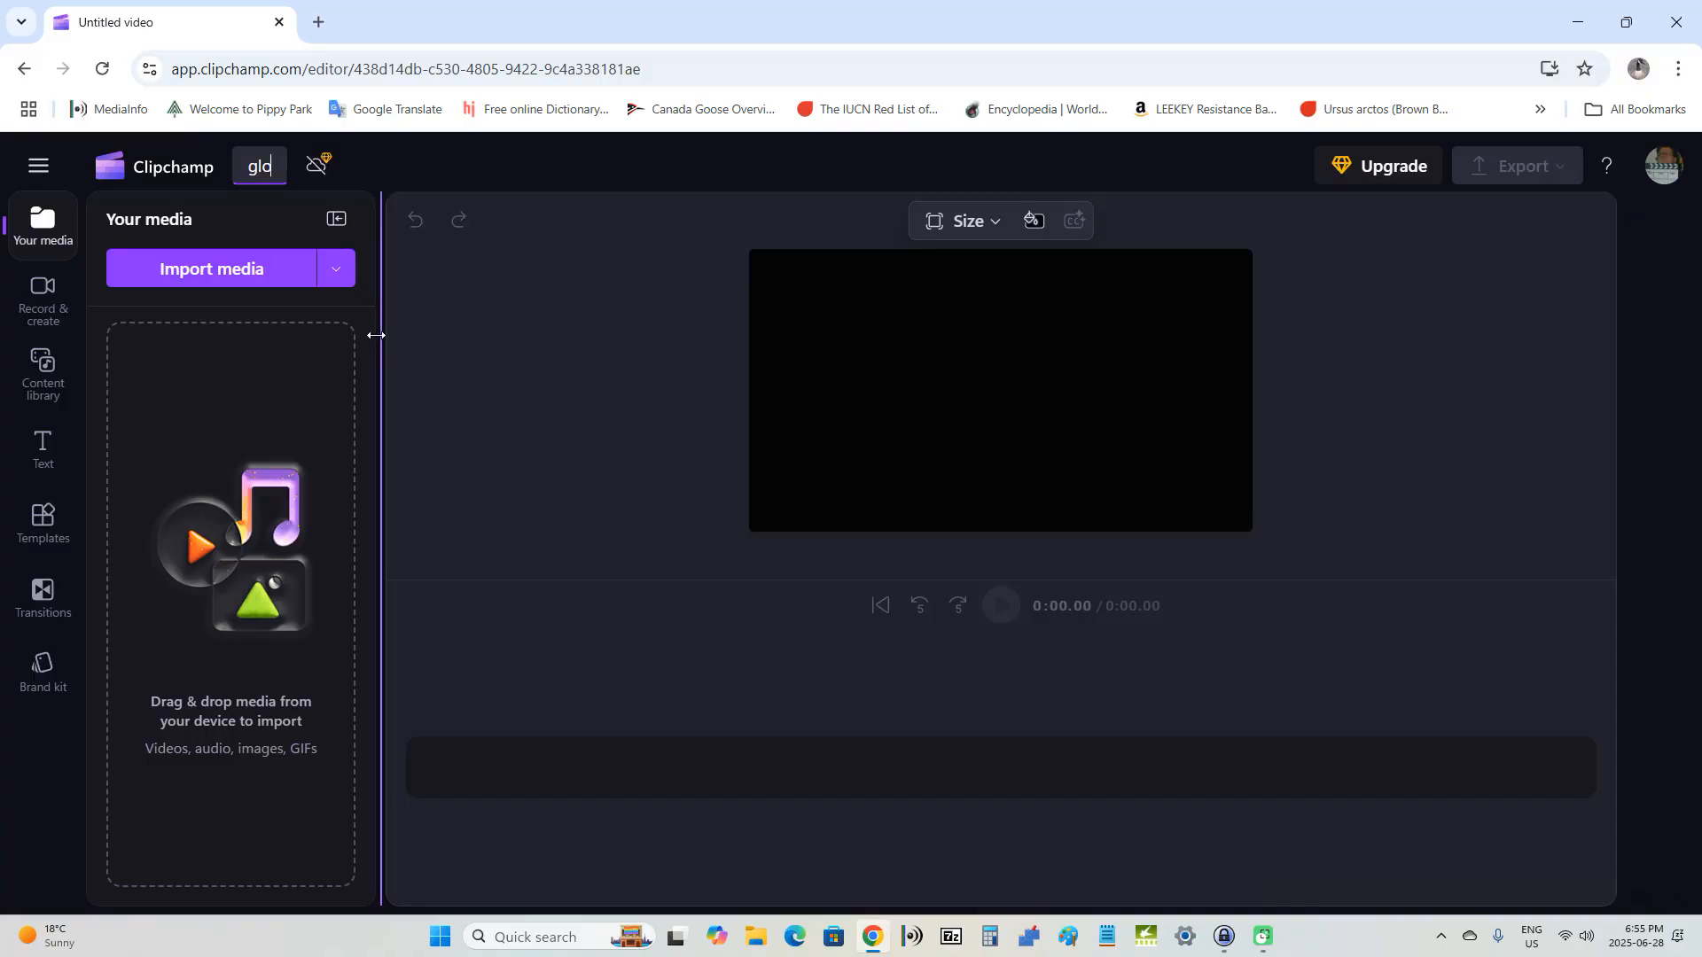
pyautogui.write('omy filter')
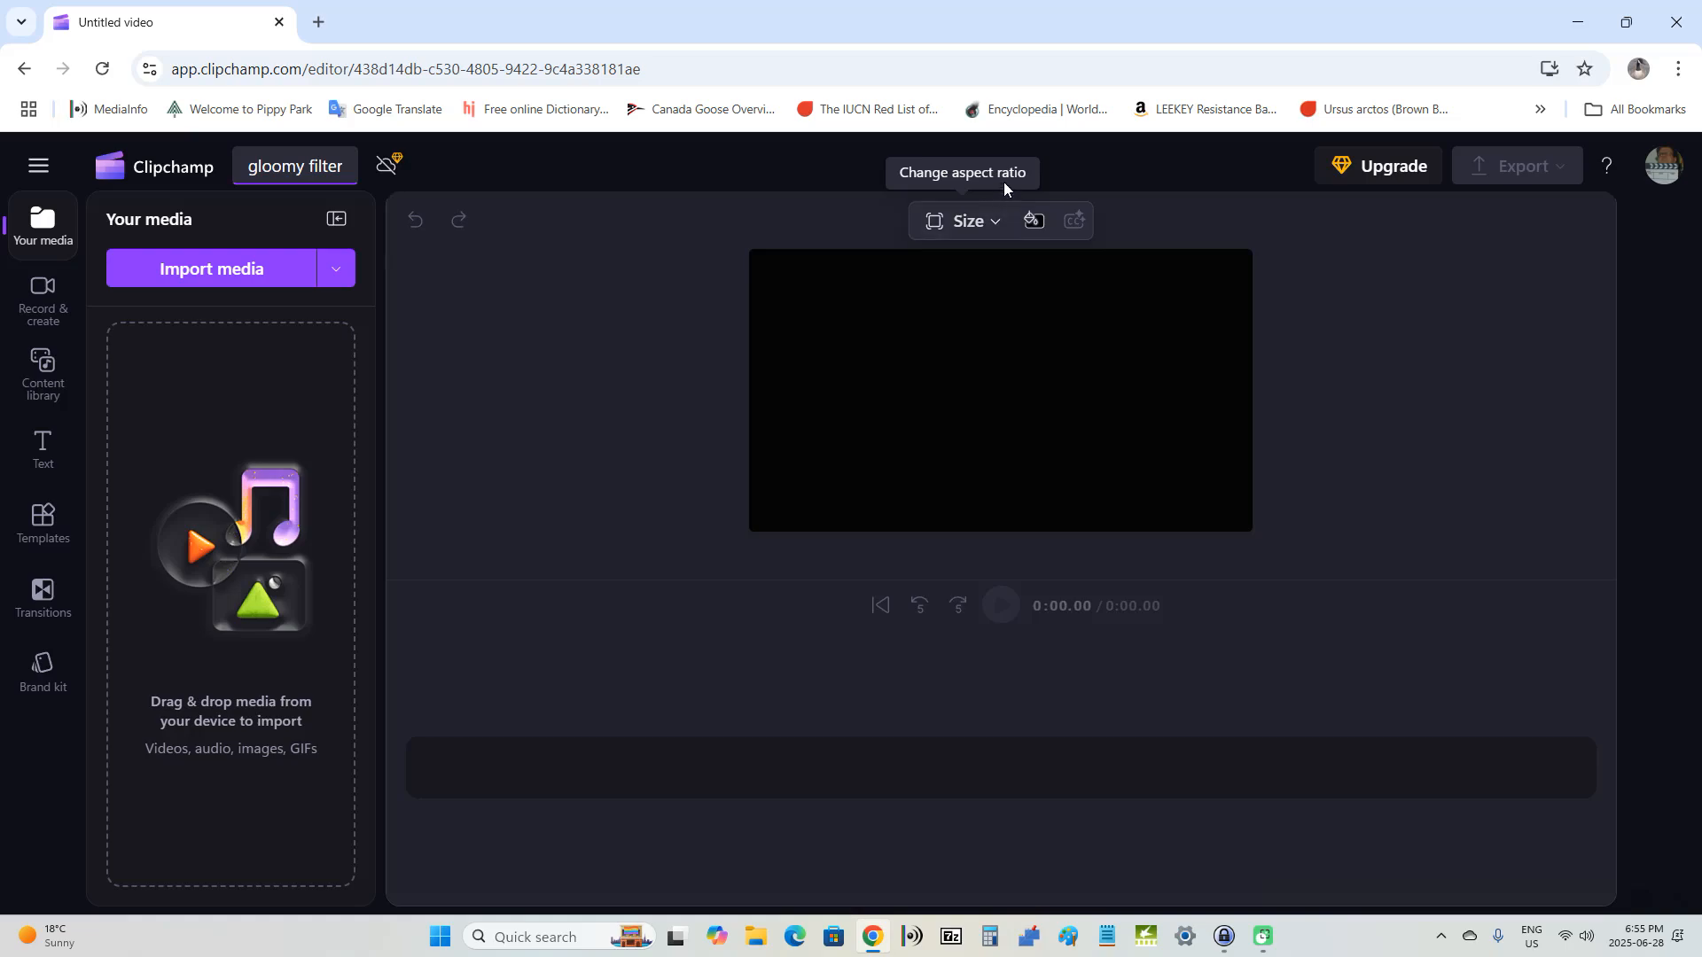
pyautogui.click(965, 229)
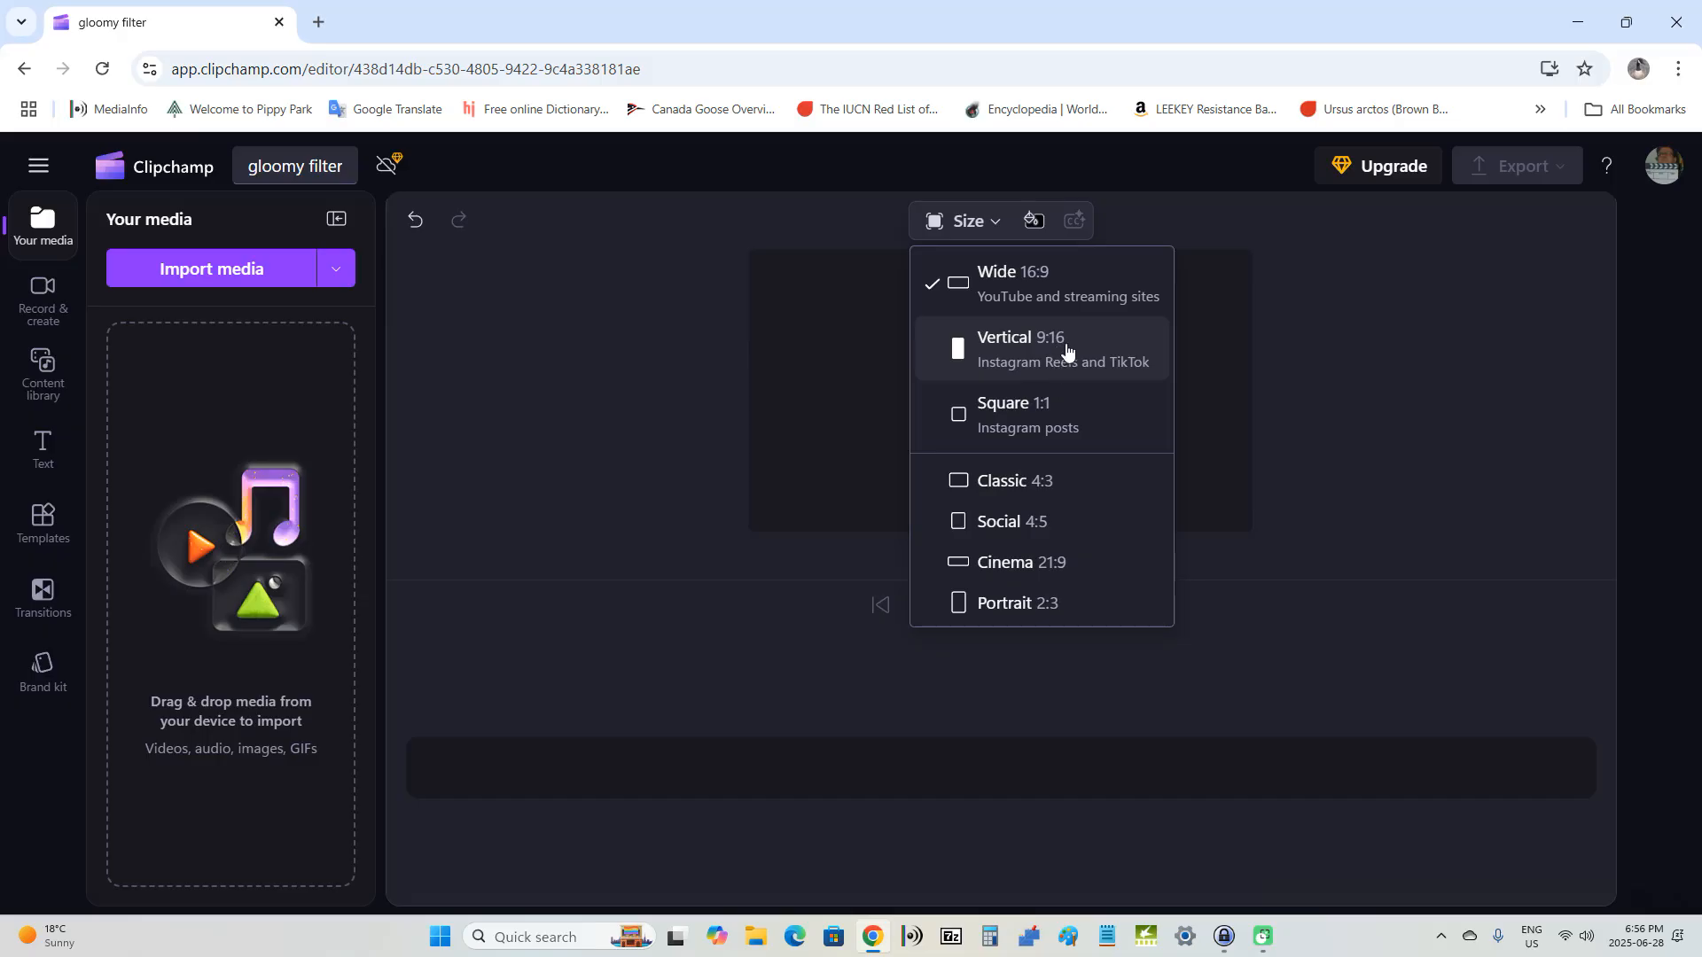
pyautogui.click(1041, 294)
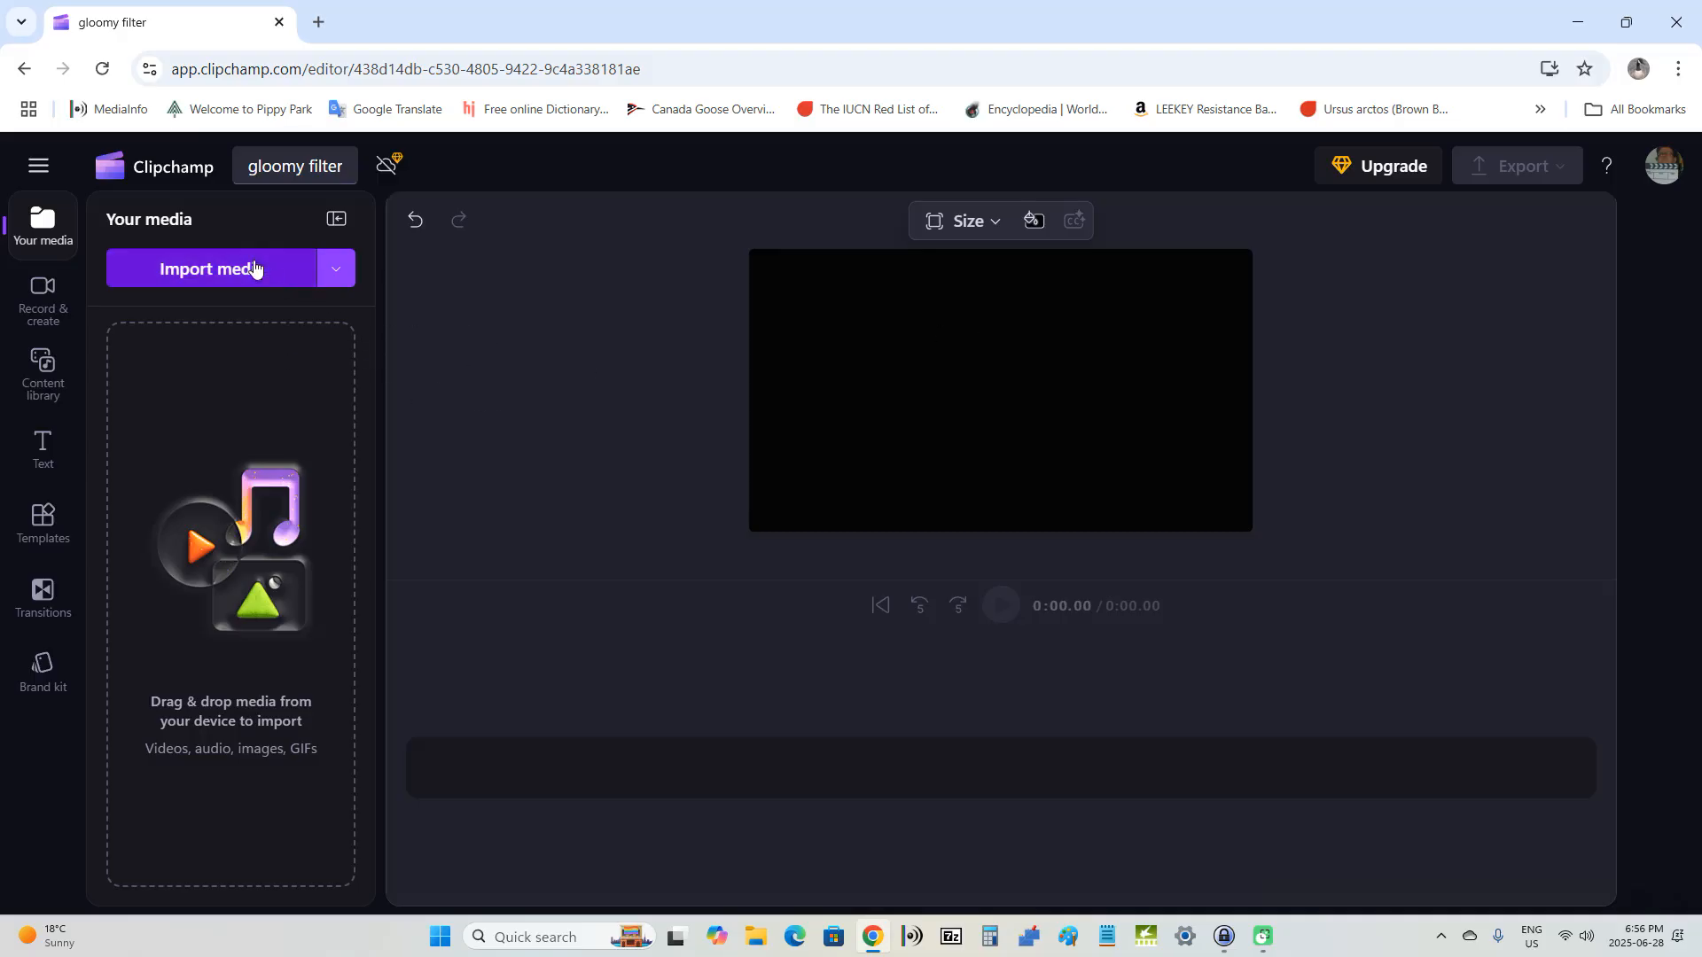
# Step: Import the clips 1a_nov24_06282025 and 2a_no24_06282025 from the gloomy folder into the project media
pyautogui.click(210, 271)
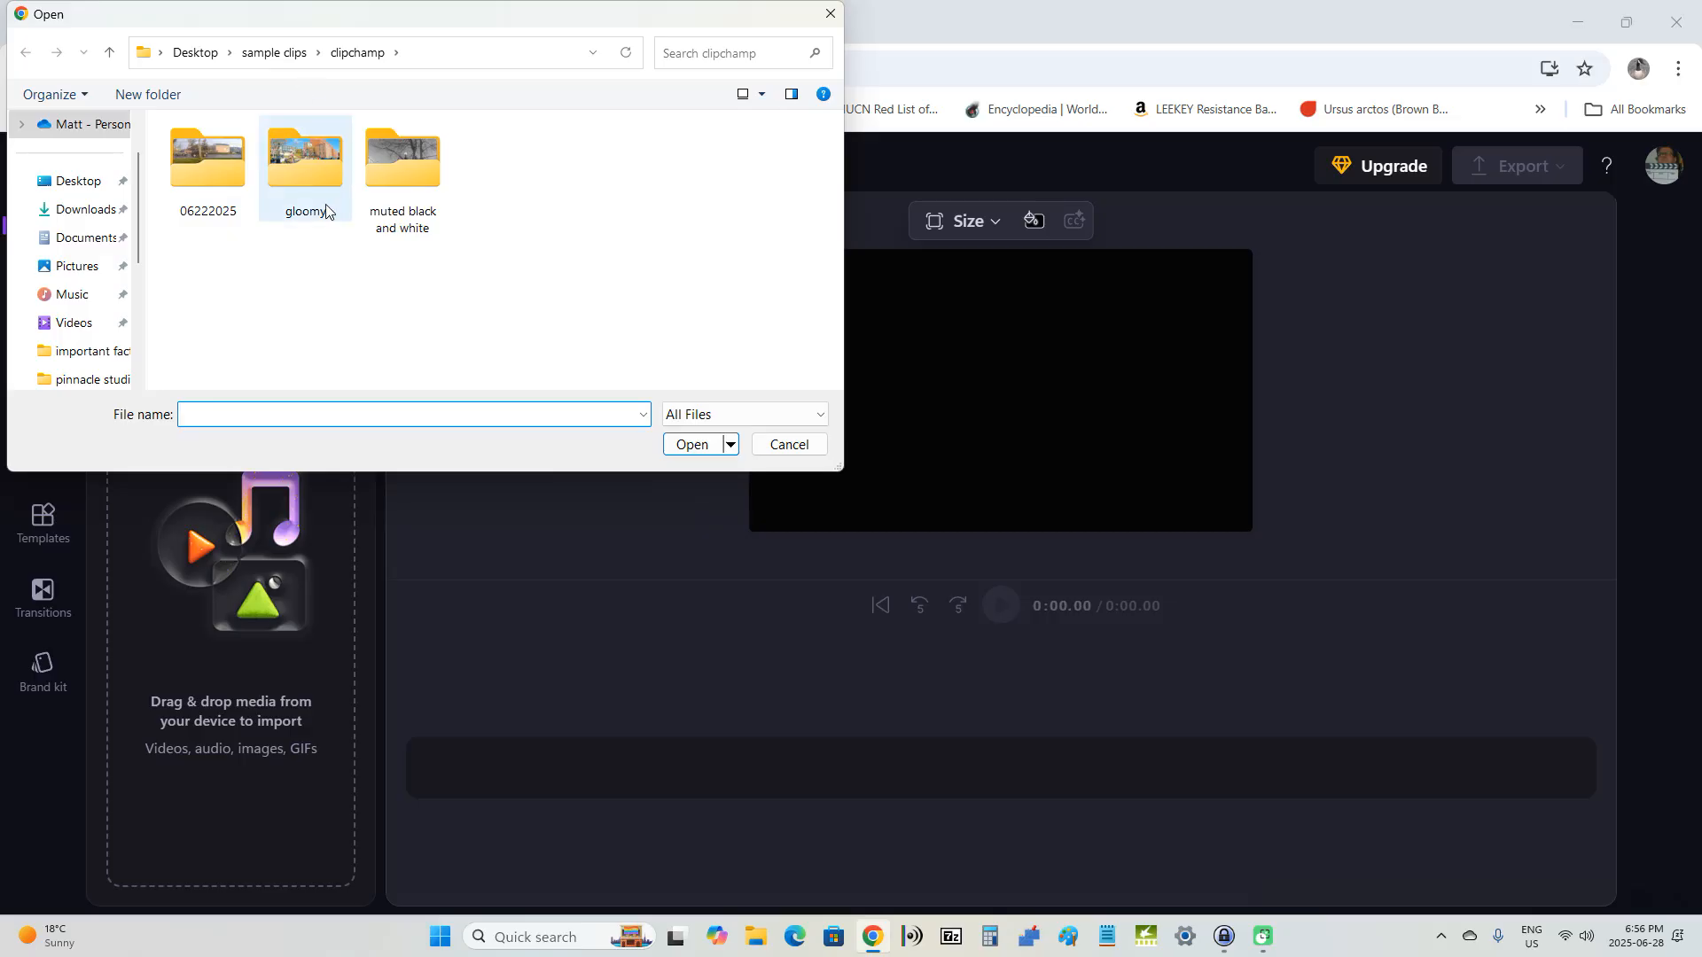
pyautogui.scroll(-3, 83, 232)
pyautogui.scroll(3, 128, 248)
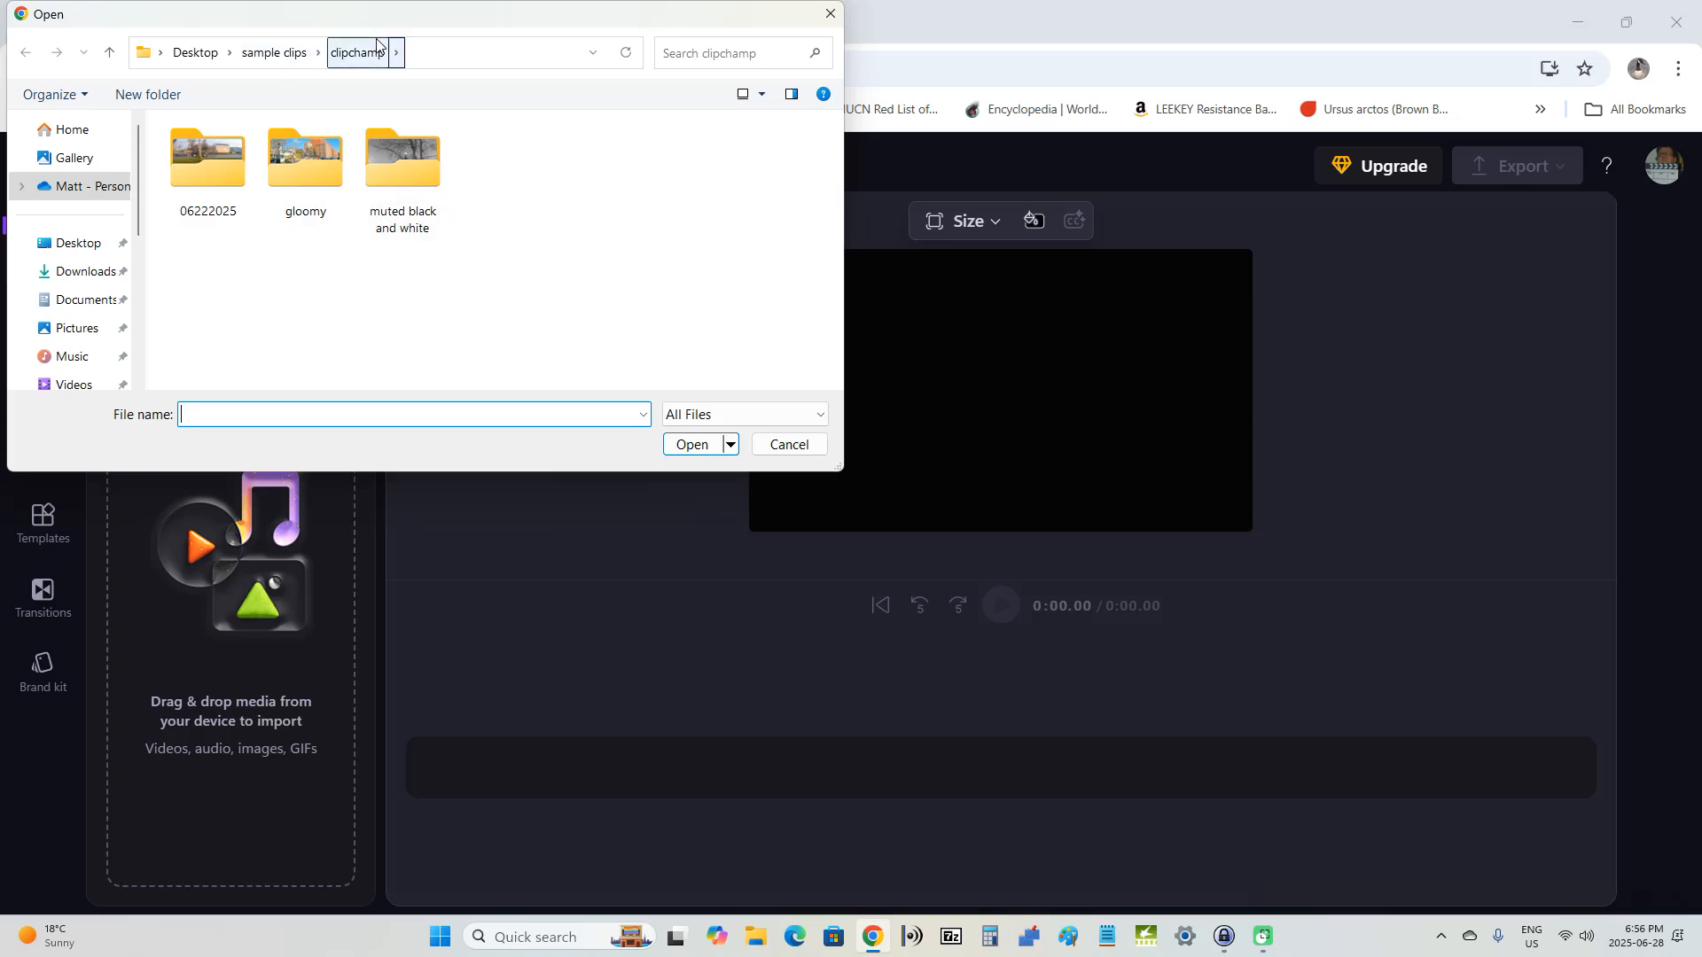
pyautogui.doubleClick(308, 177)
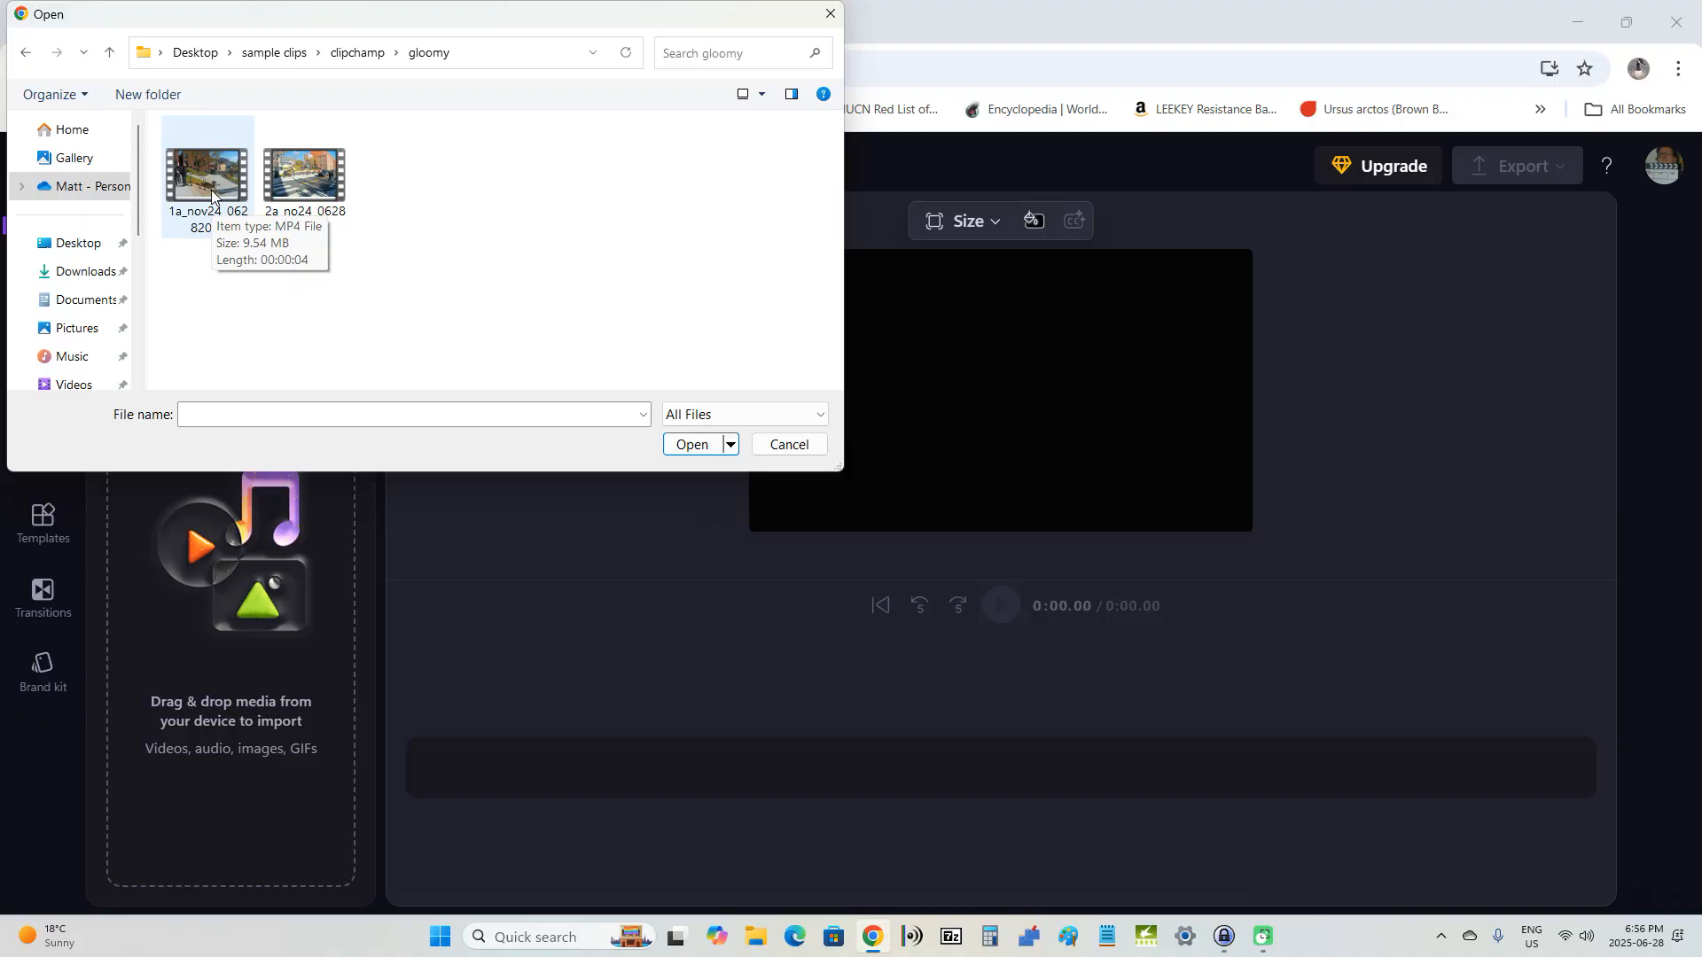
pyautogui.click(211, 195)
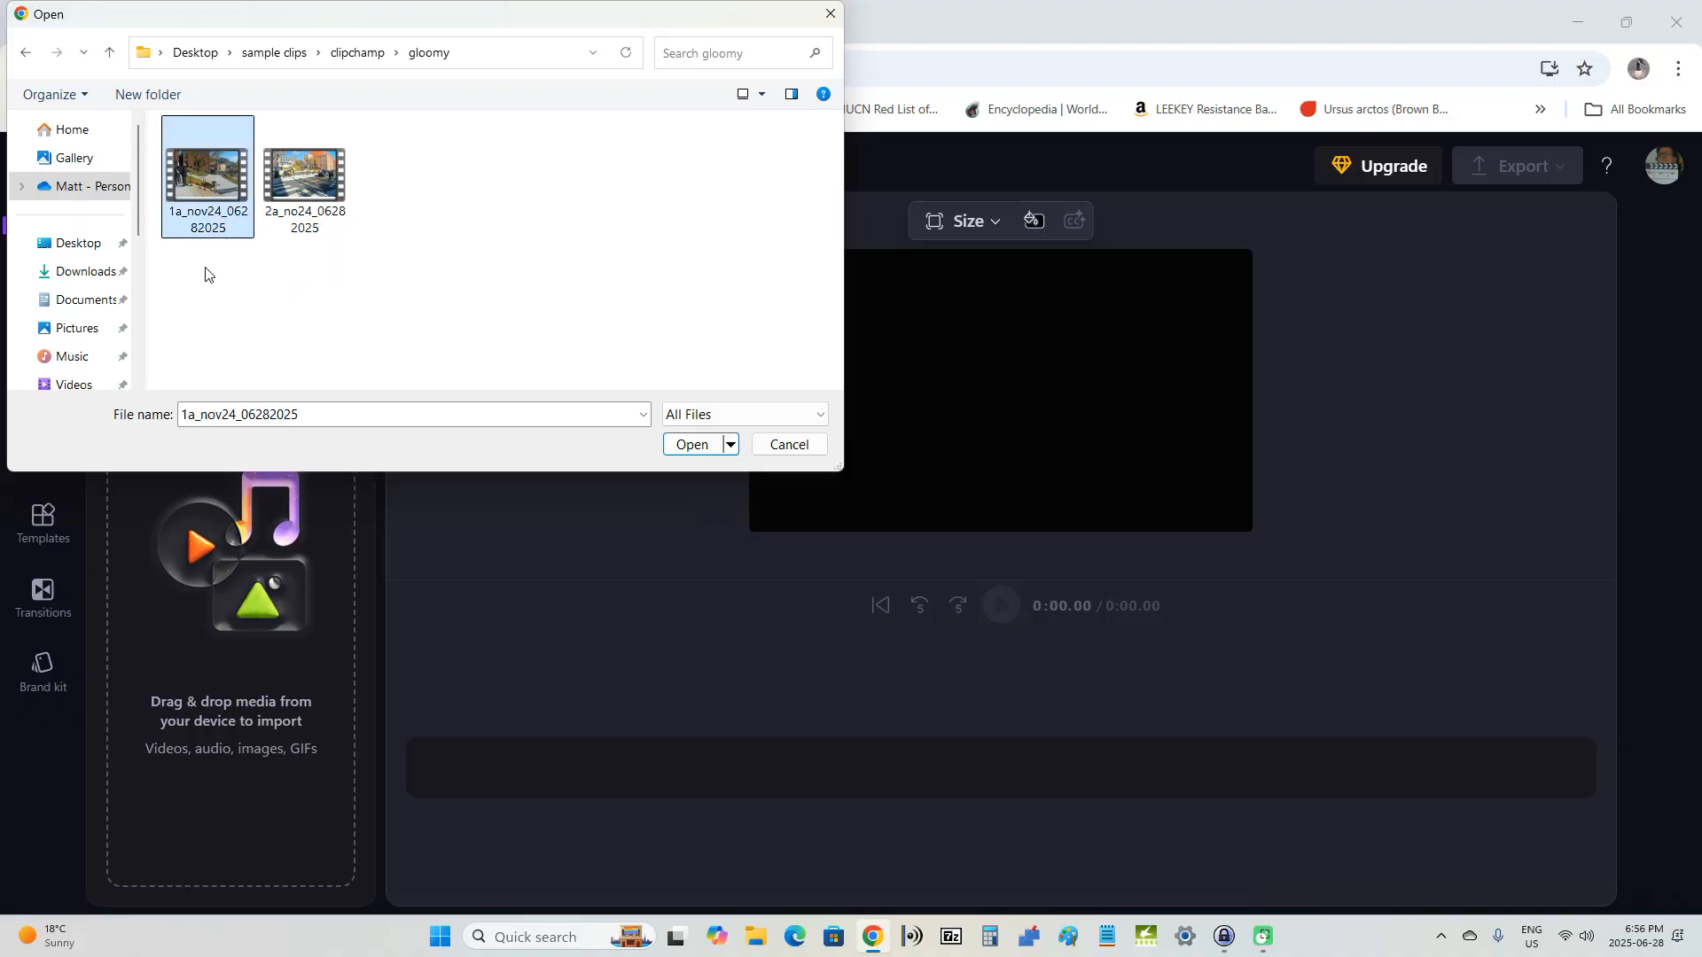
pyautogui.keyDown('ctrl'); pyautogui.click(300, 177); pyautogui.keyUp('ctrl')
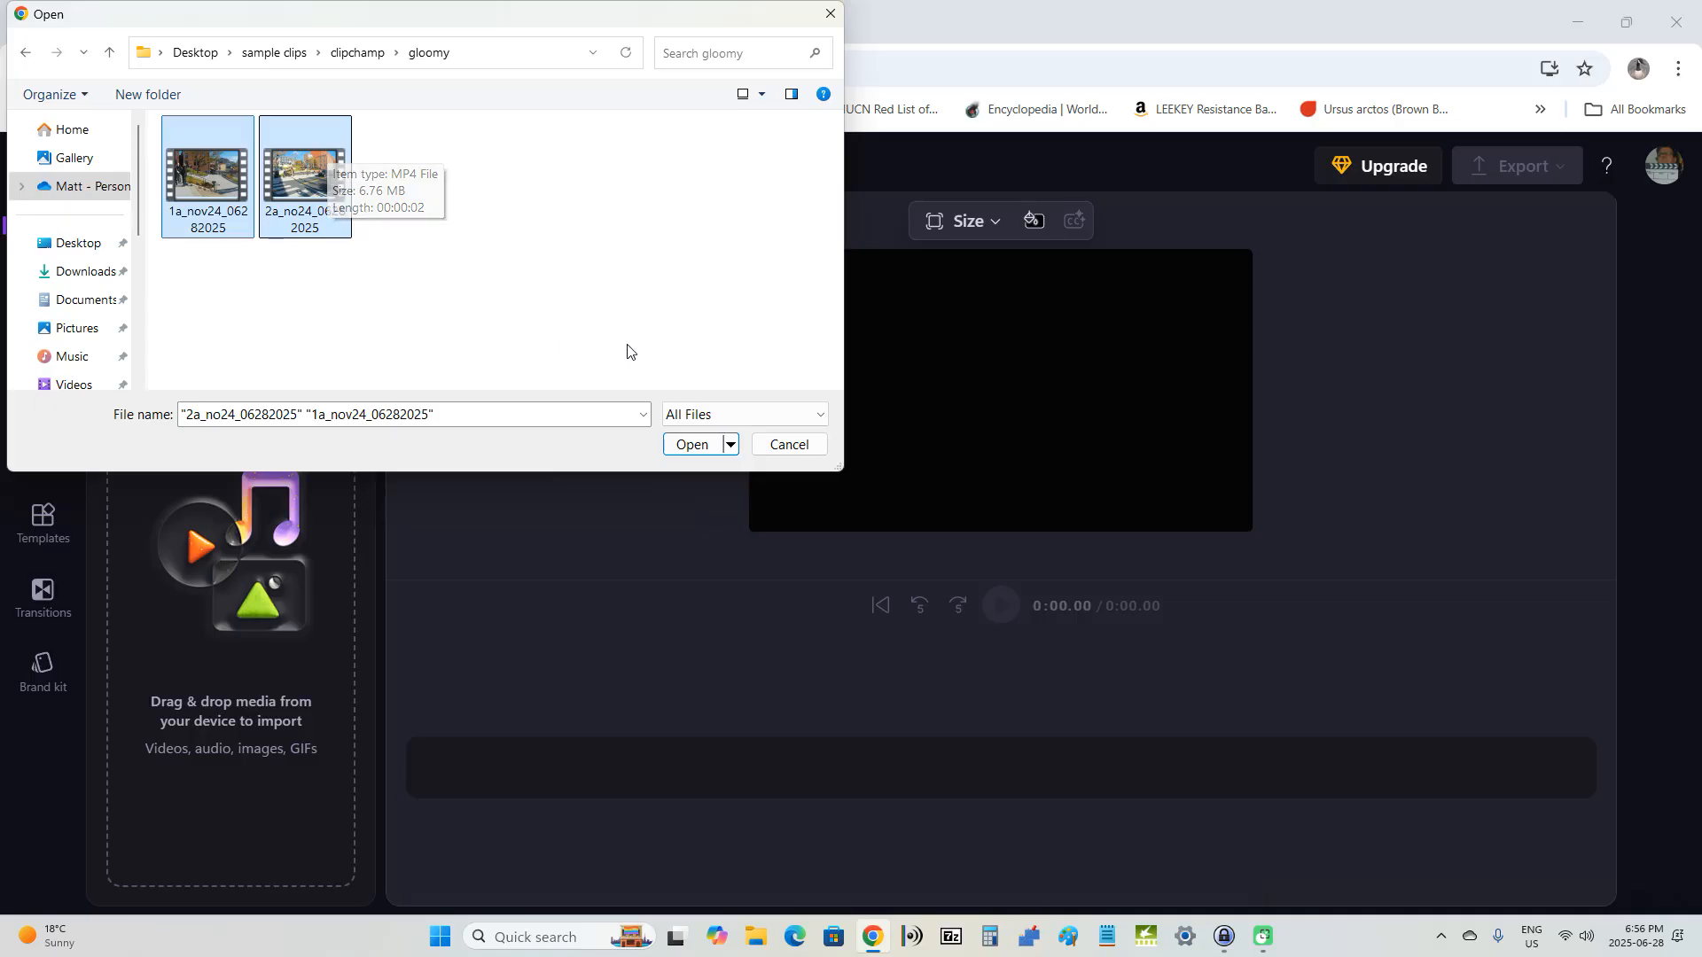
pyautogui.click(693, 446)
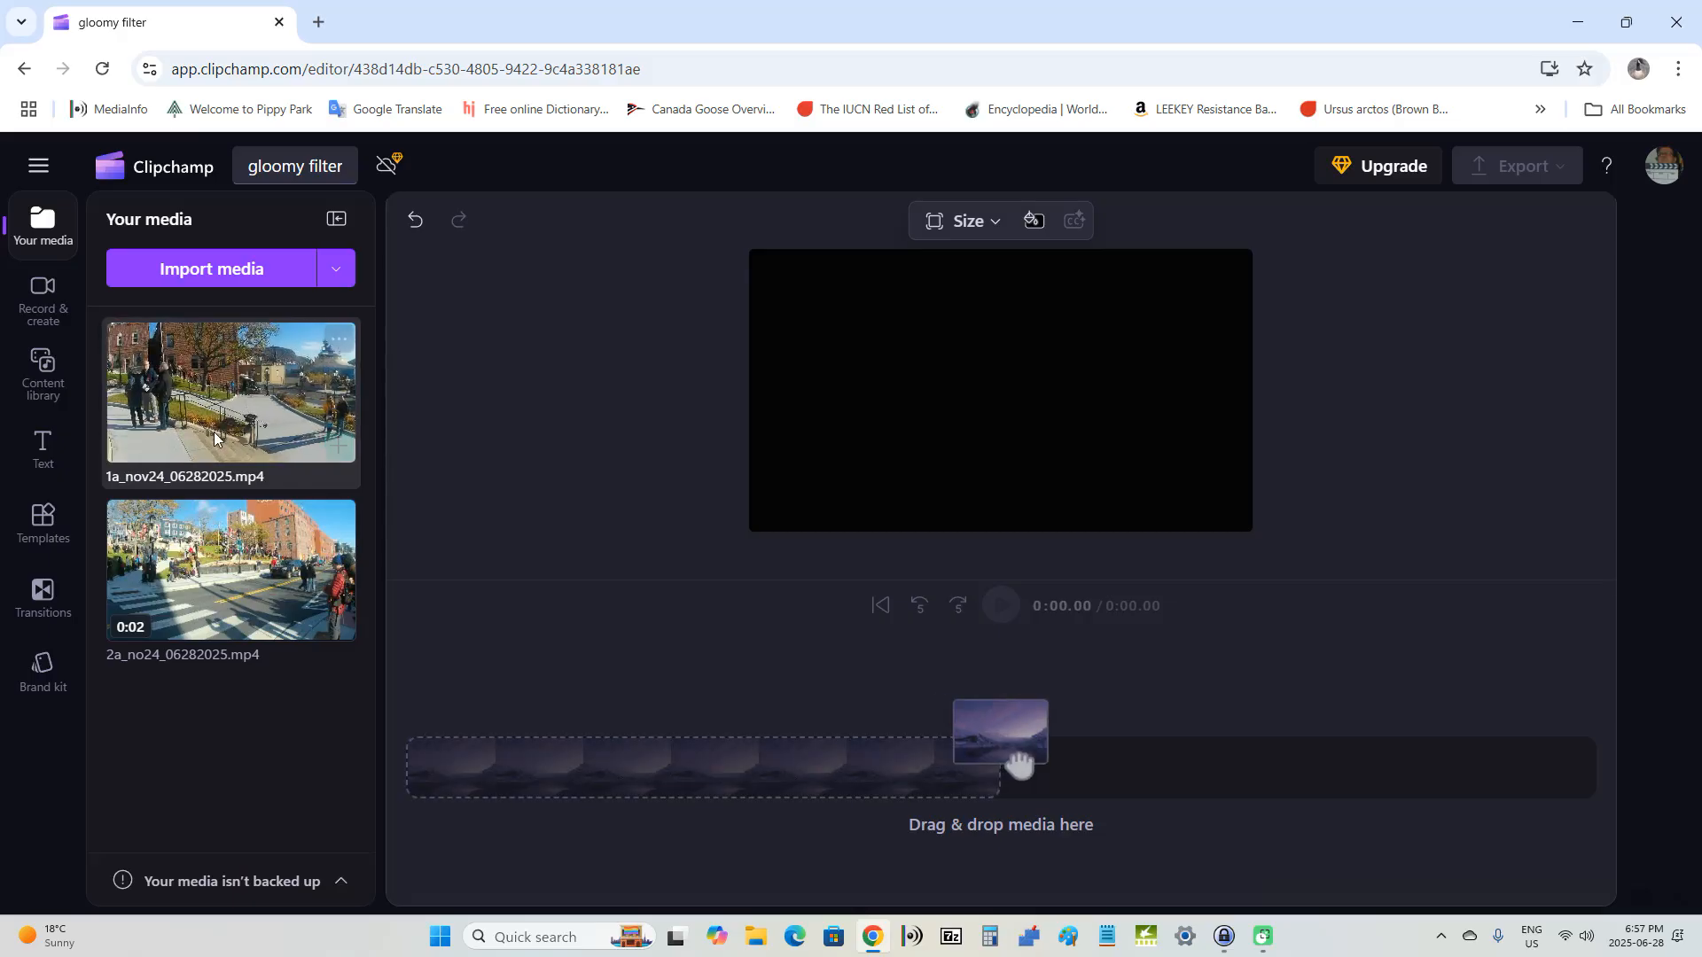
# Step: Add 1a_nov24_06282025.mp4 and 2a_no24_06282025.mp4 to the timeline in that order and return the playhead to the start
pyautogui.moveTo(316, 454)
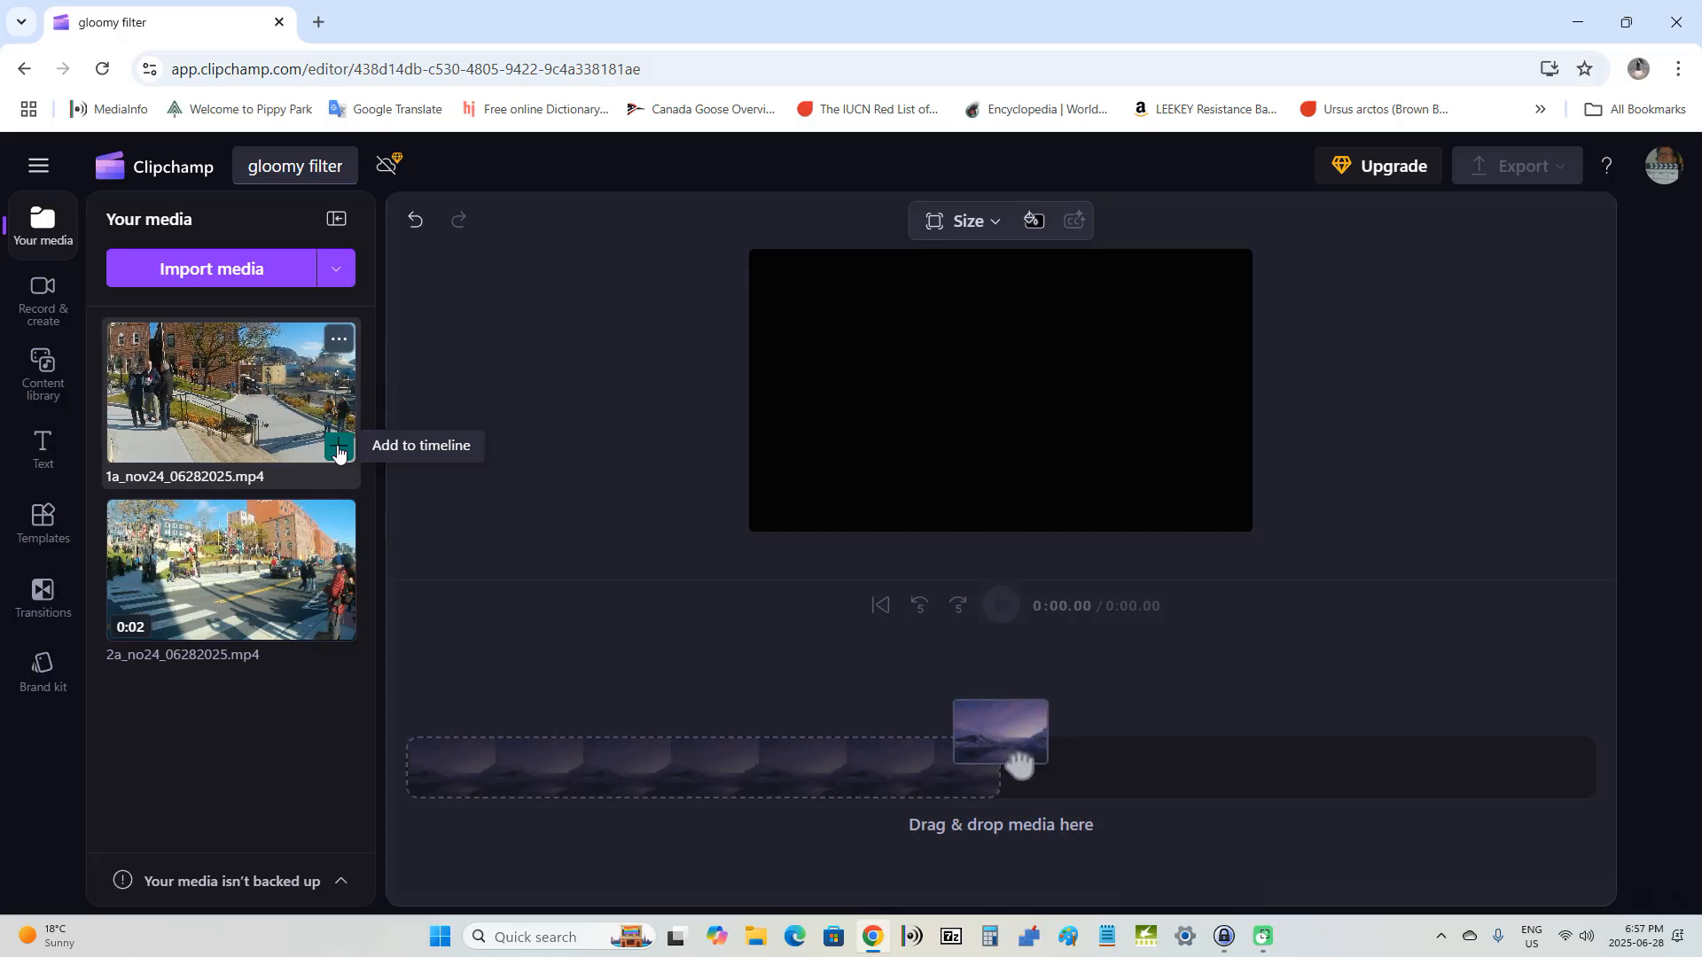
pyautogui.click(338, 449)
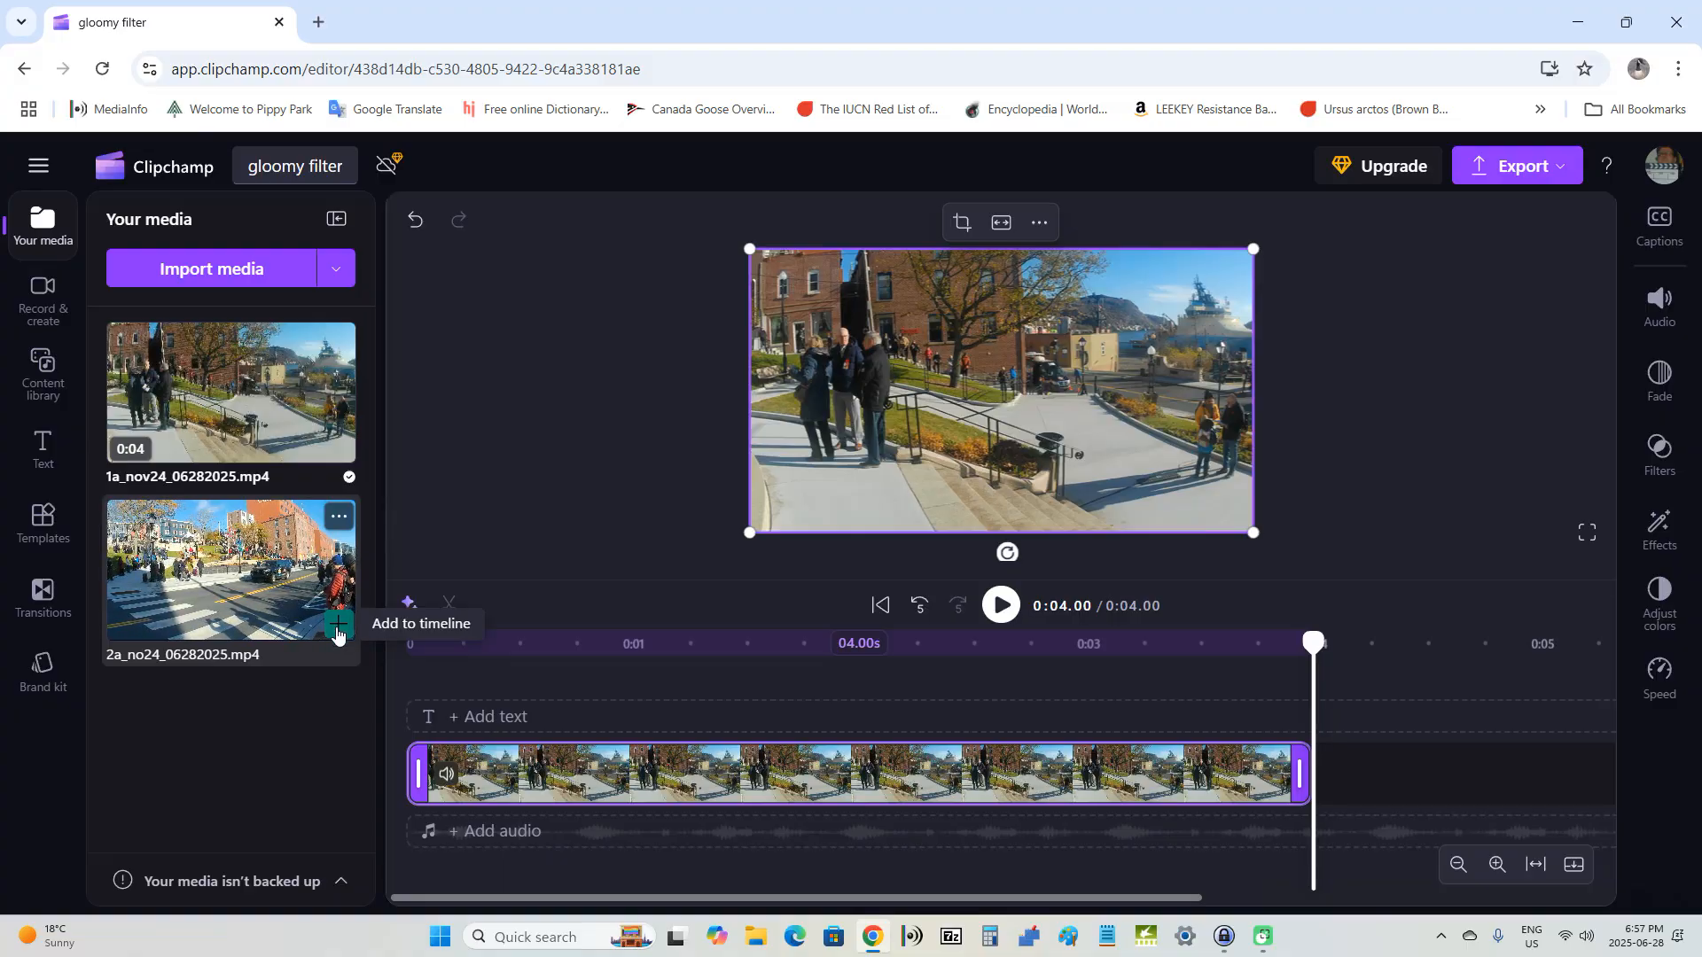
pyautogui.click(337, 626)
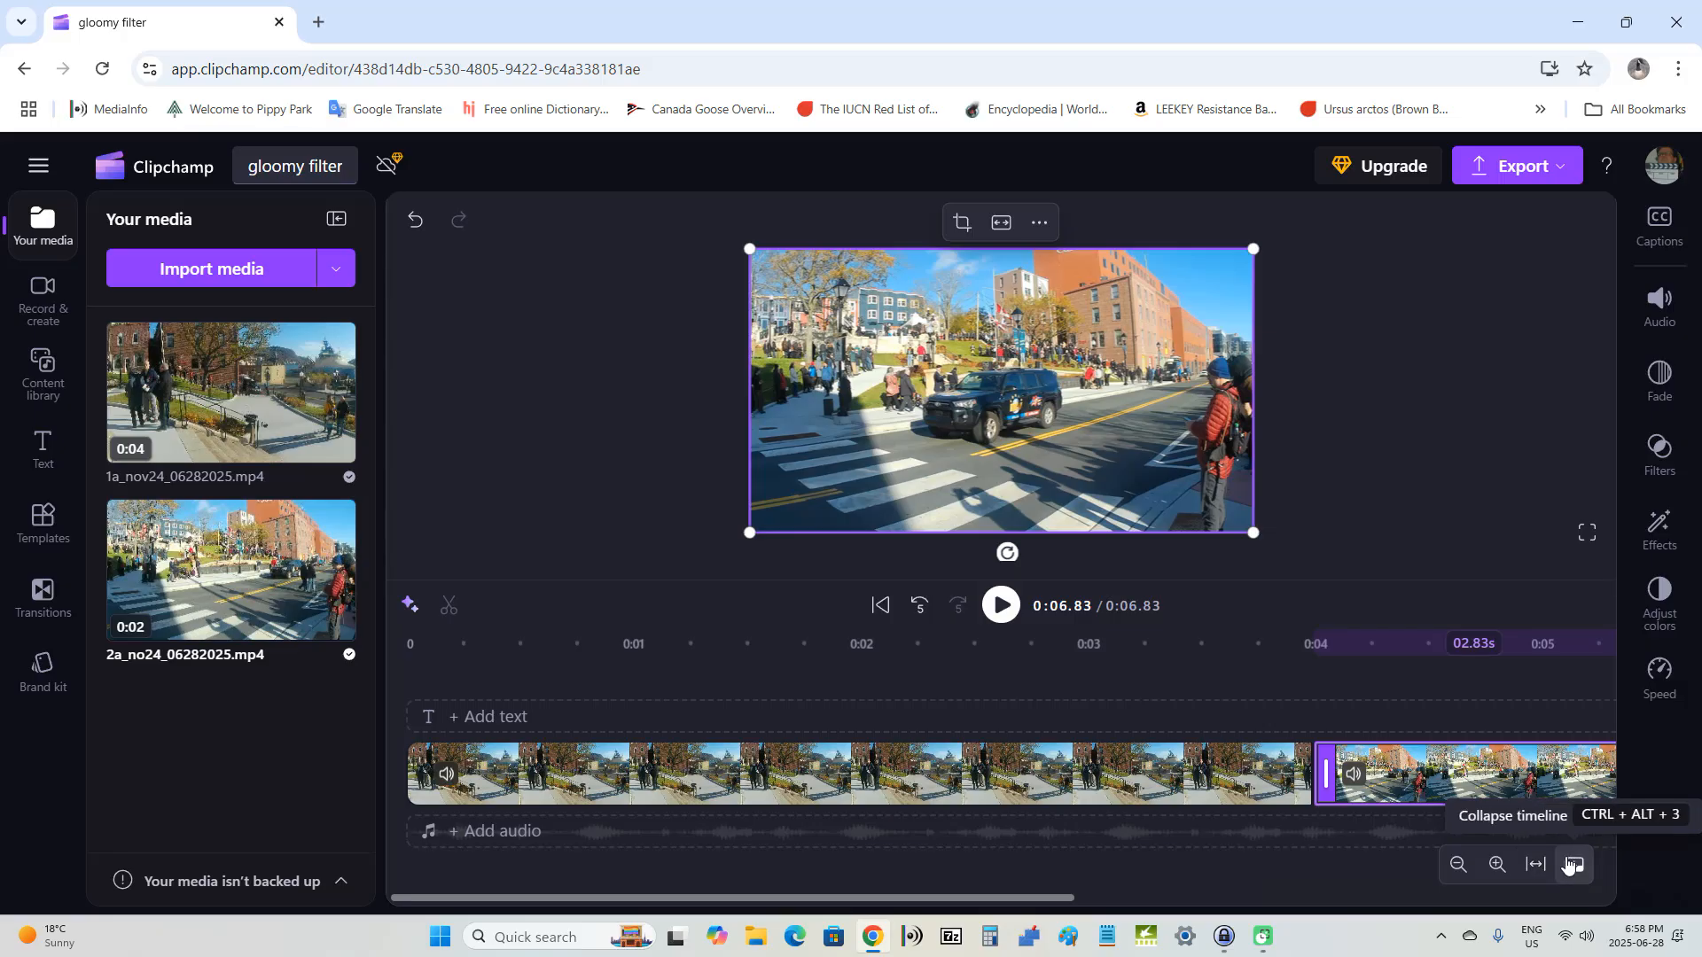
pyautogui.click(1454, 873)
pyautogui.click(1455, 873)
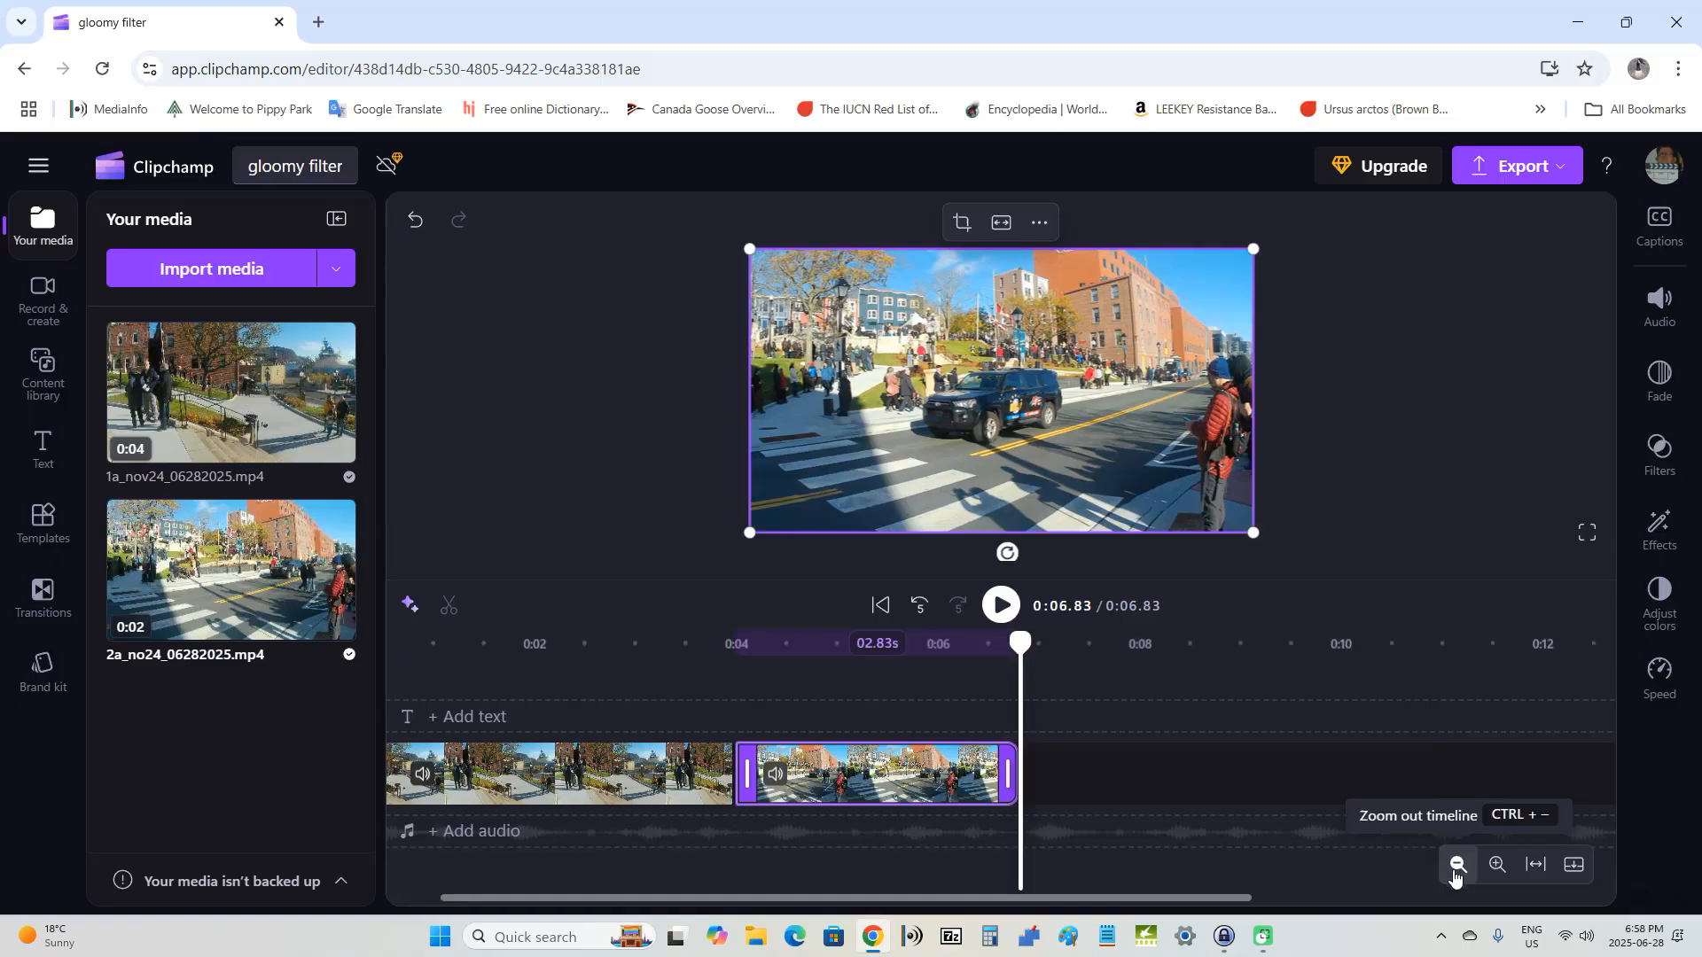
pyautogui.press('Home')
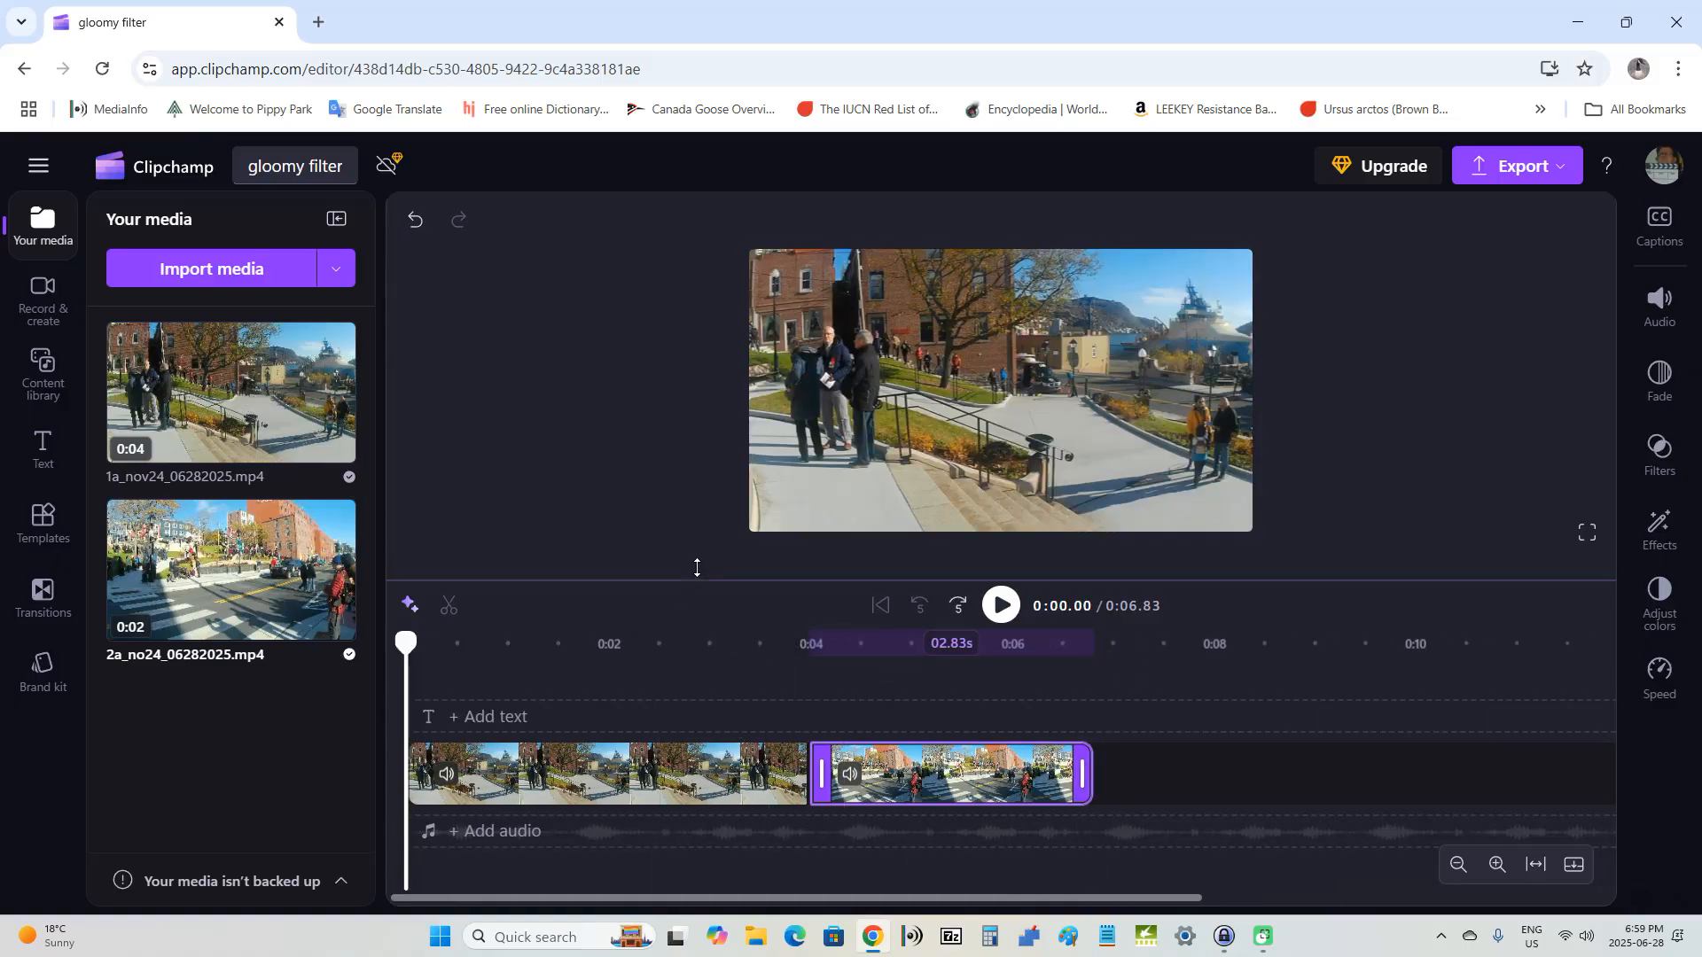
# Step: Apply the Gloomy filter to the first timeline clip and raise its intensity to about four fifths of the range
pyautogui.click(544, 782)
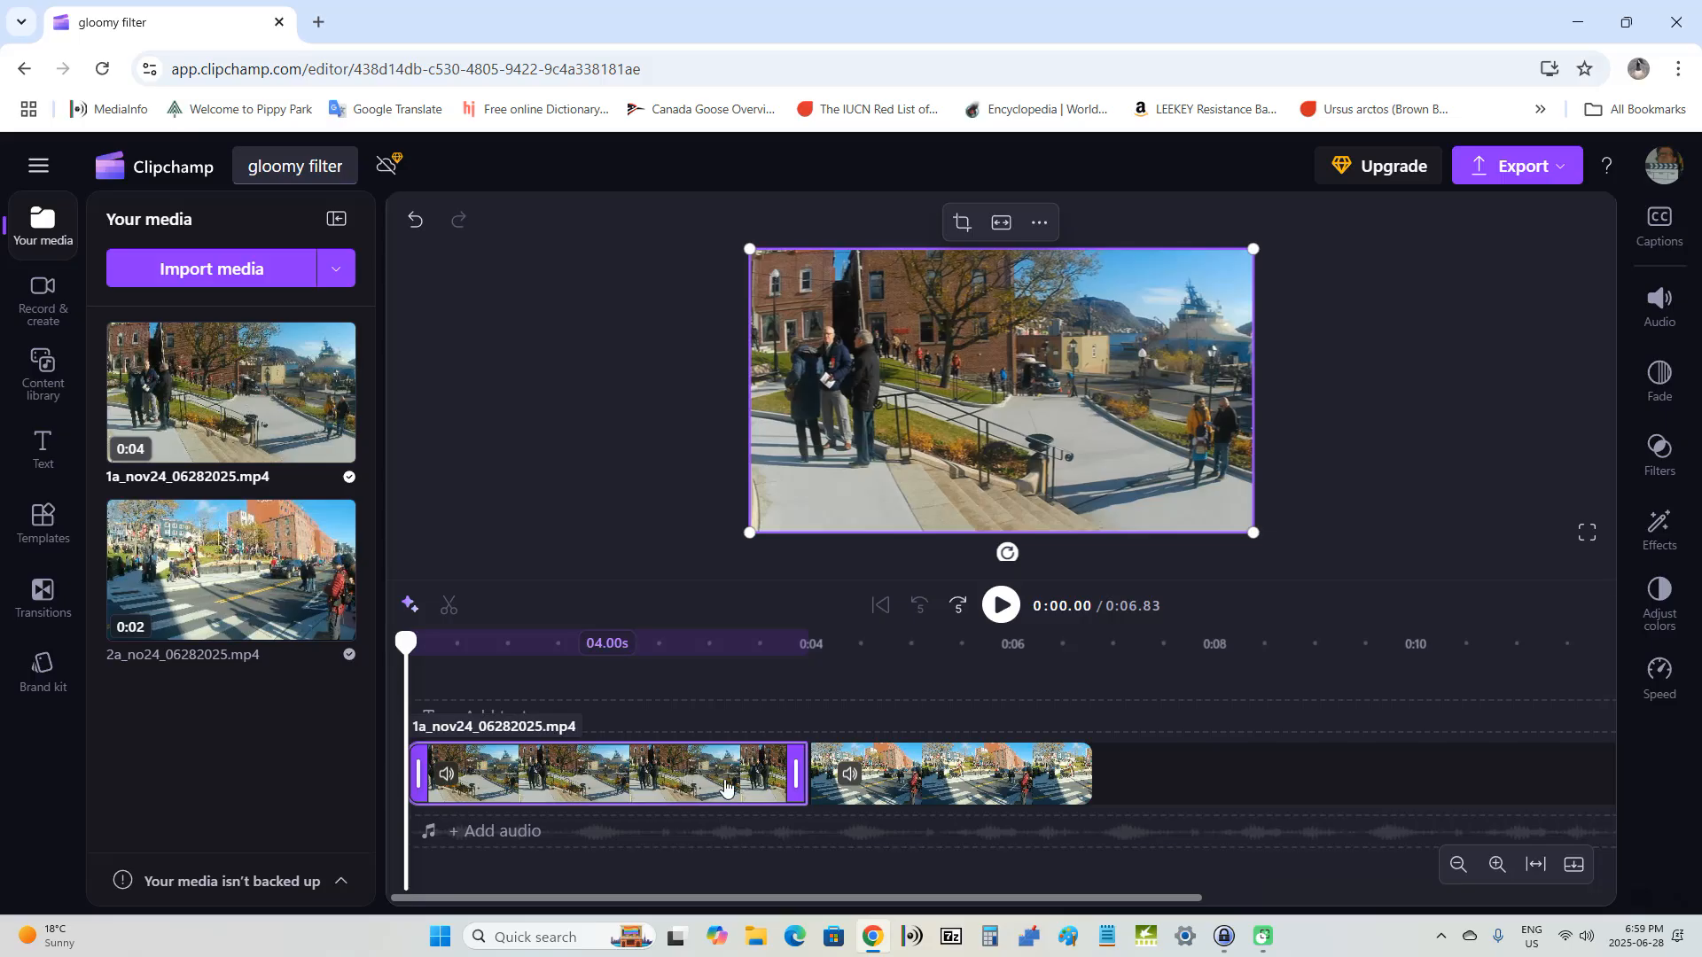
pyautogui.click(1654, 482)
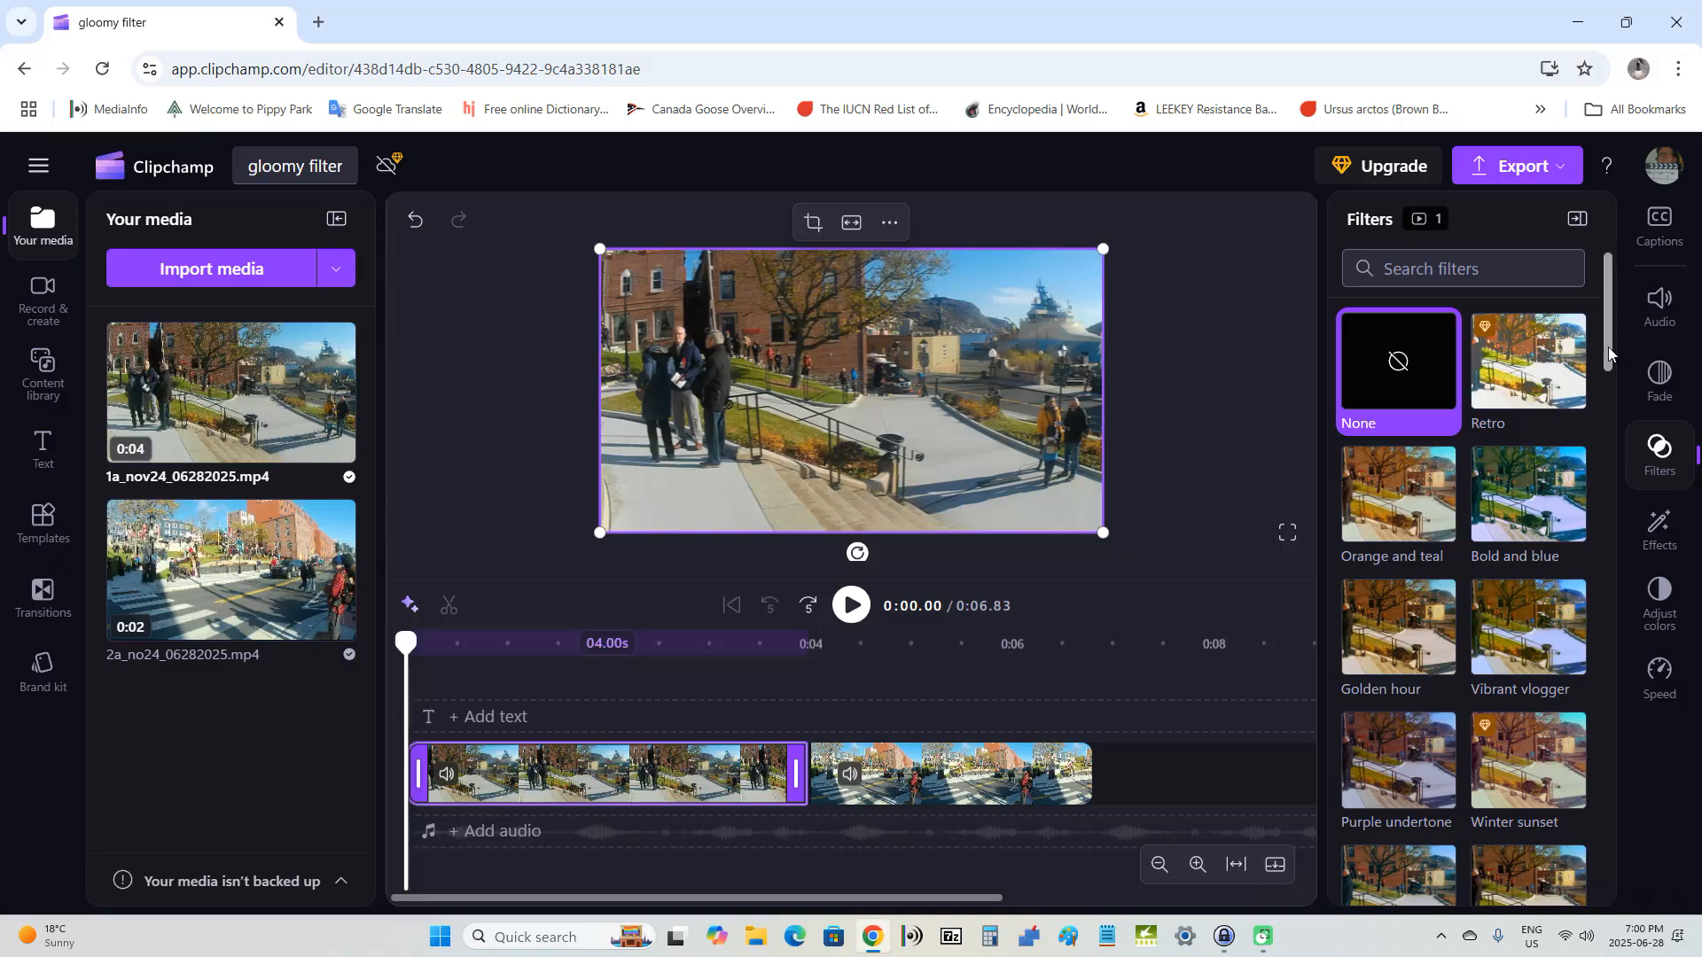
pyautogui.moveTo(1608, 347); pyautogui.dragTo(1598, 695)
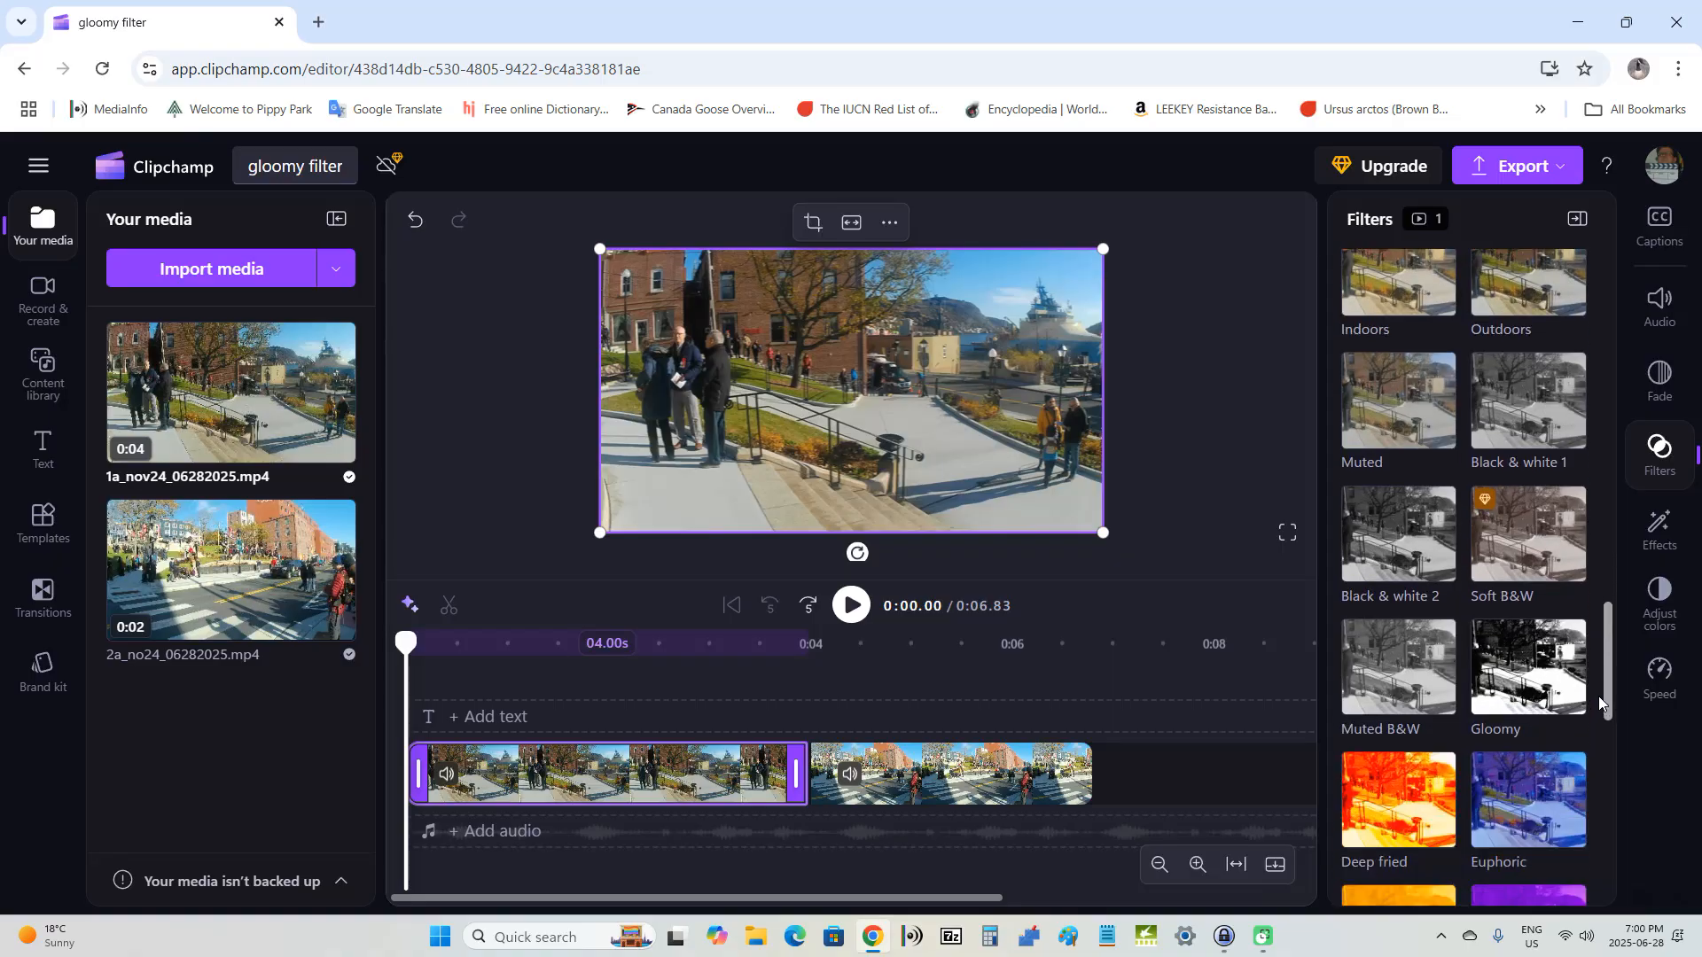
pyautogui.click(1543, 672)
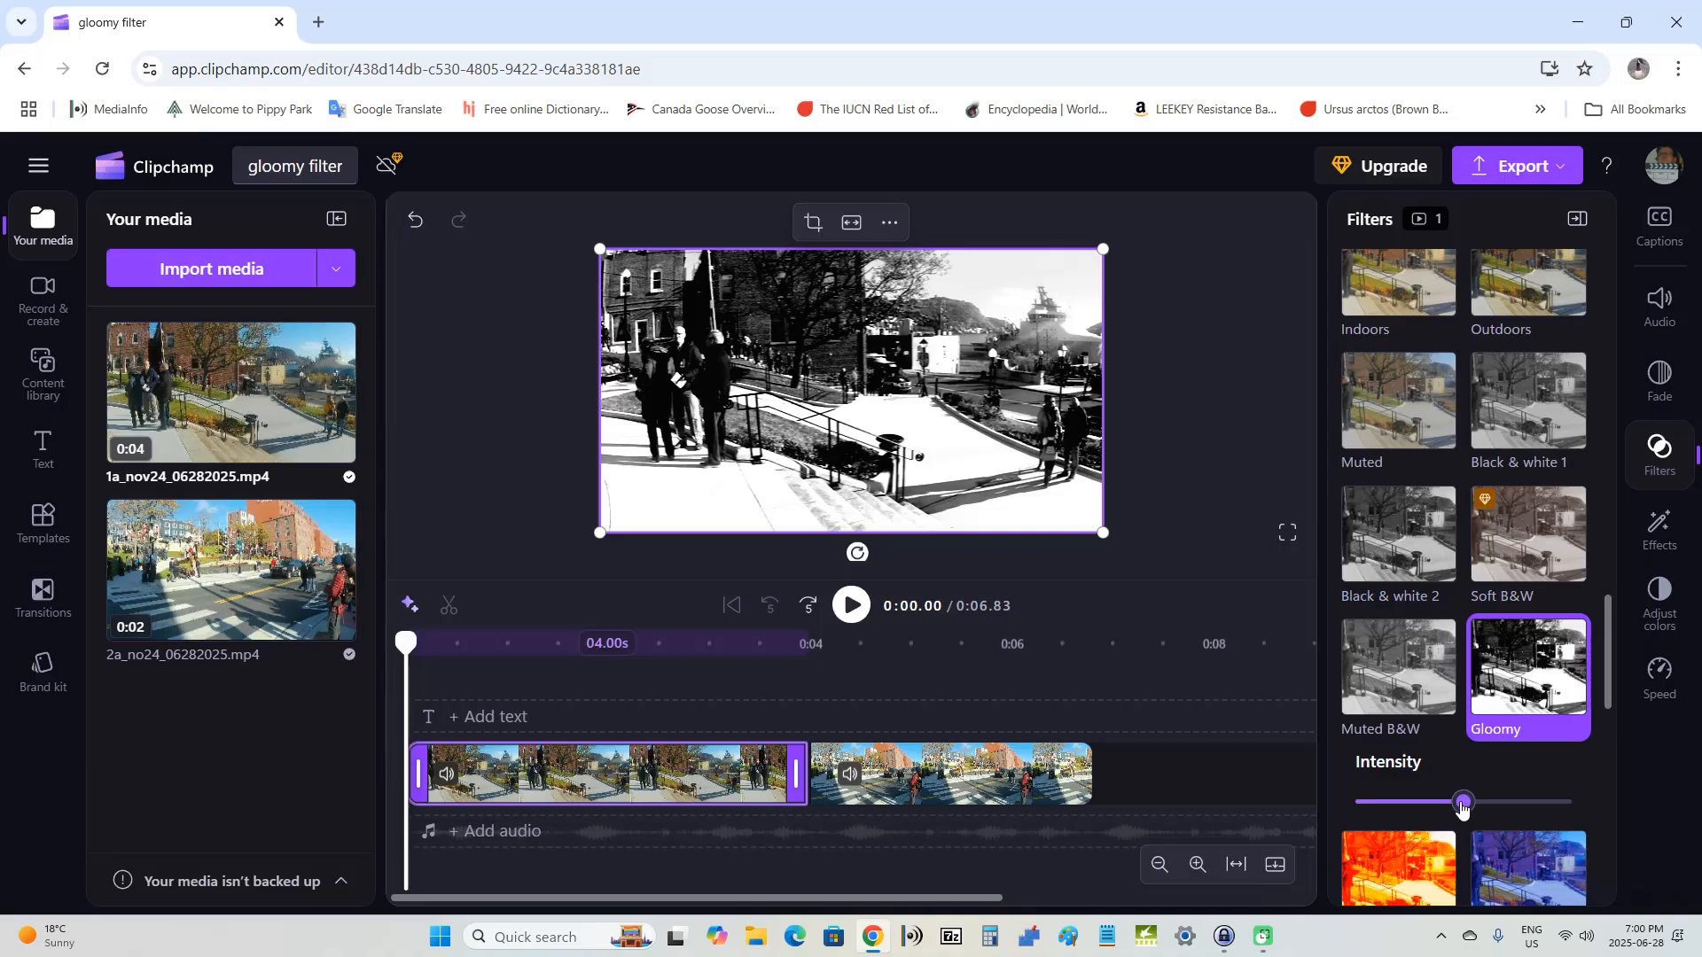
pyautogui.moveTo(1462, 804); pyautogui.dragTo(1458, 807)
pyautogui.moveTo(1461, 814); pyautogui.dragTo(1527, 826)
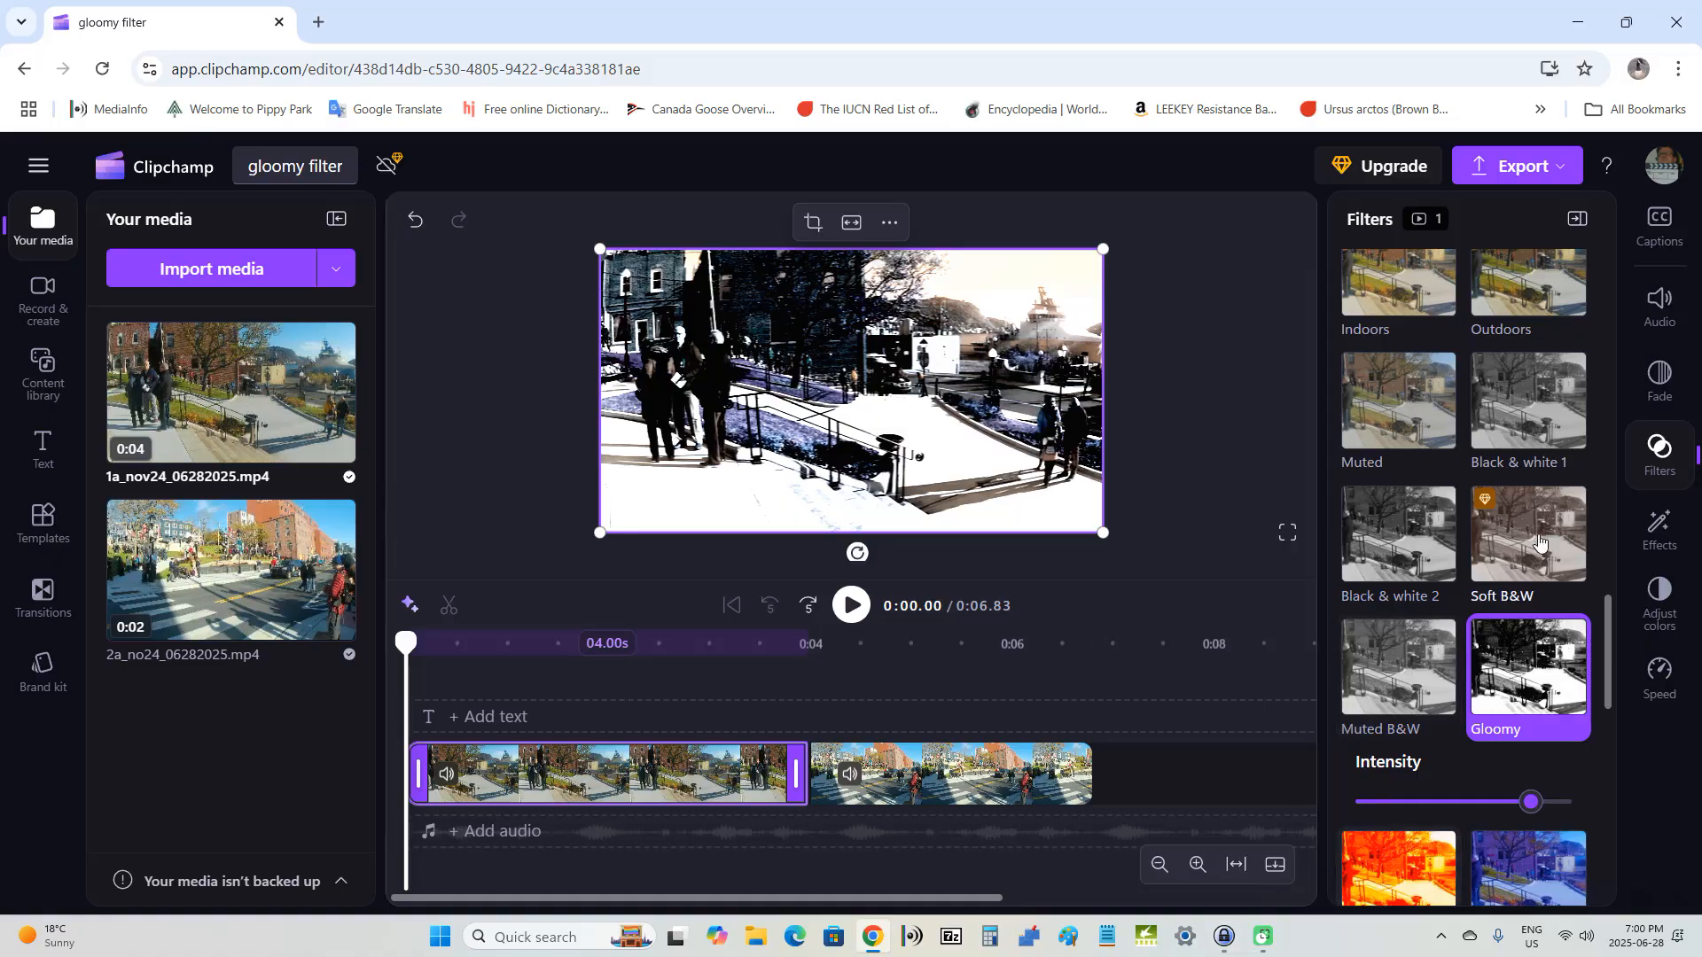
pyautogui.click(1577, 226)
pyautogui.click(1577, 226)
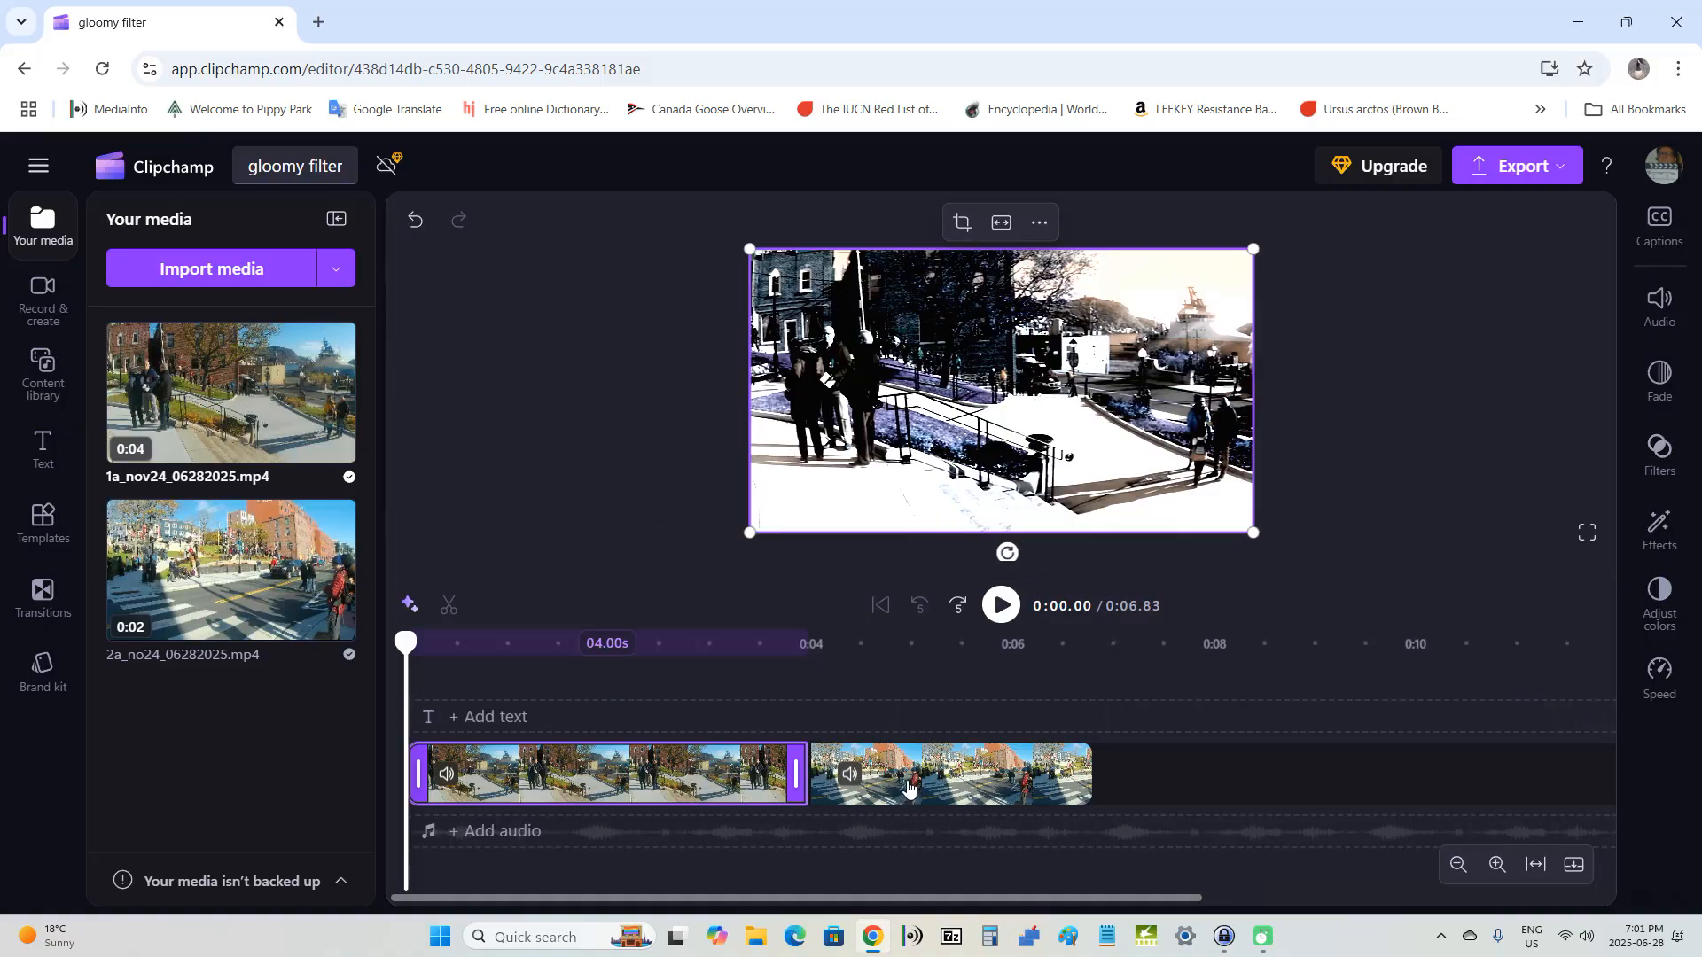
# Step: Apply the Gloomy filter to the second timeline clip, previewed at about 4.15 seconds, with intensity raised to about four fifths
pyautogui.click(911, 785)
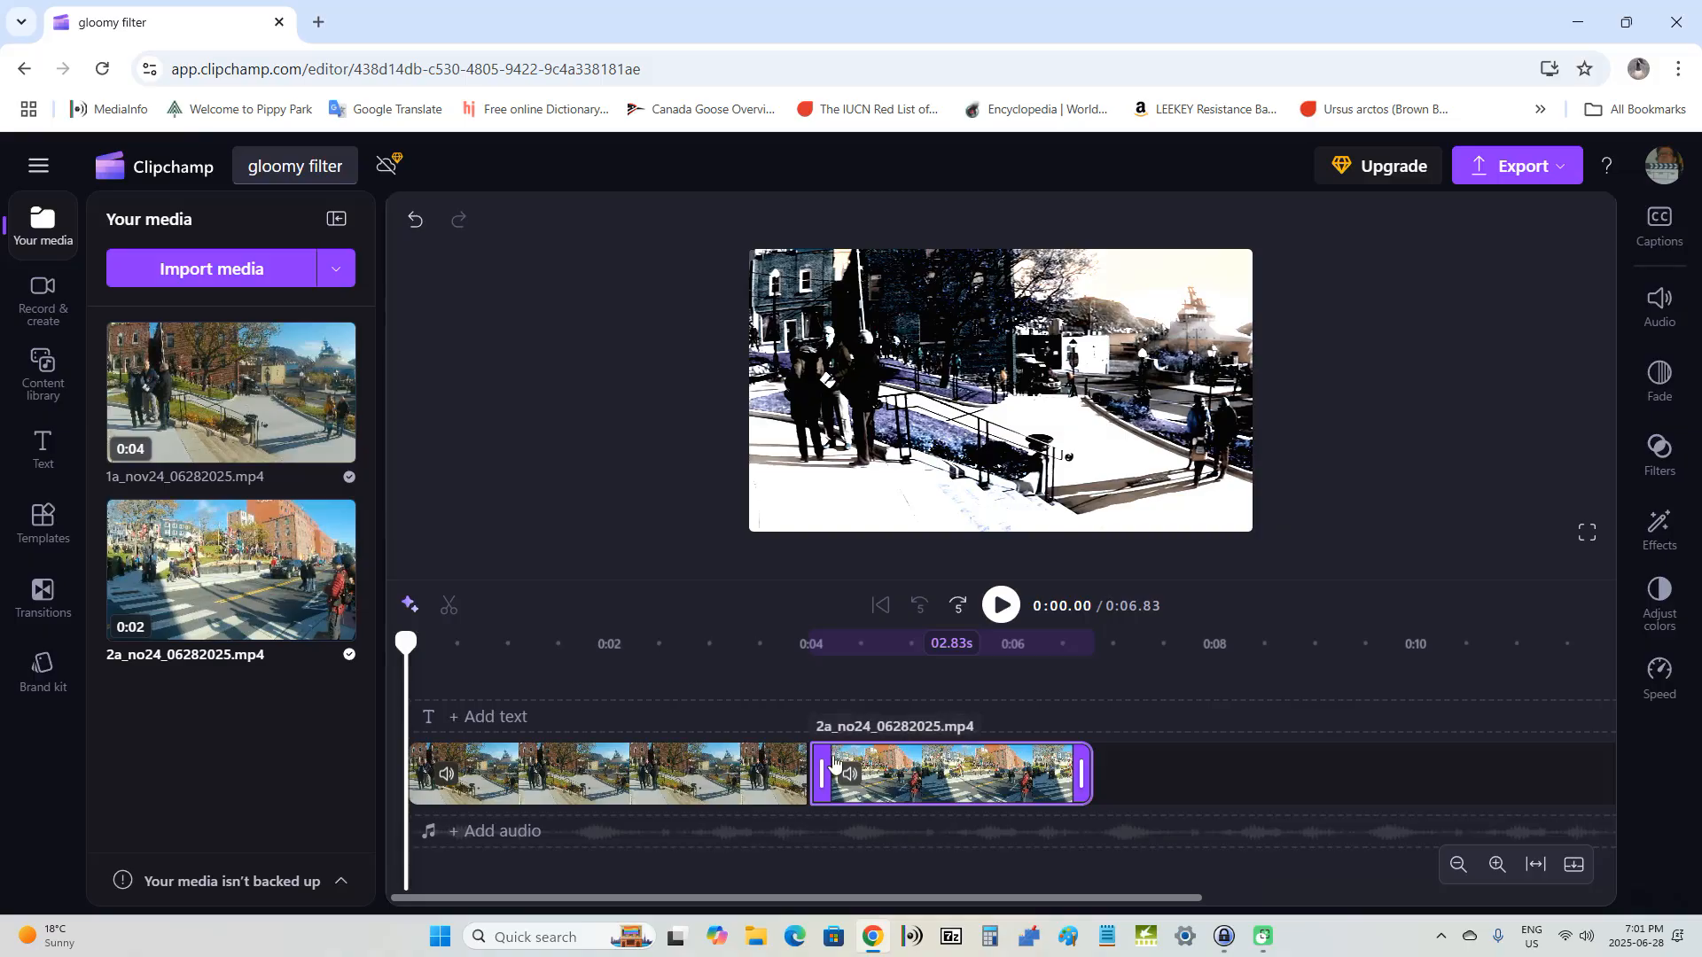
pyautogui.moveTo(409, 640); pyautogui.dragTo(823, 706)
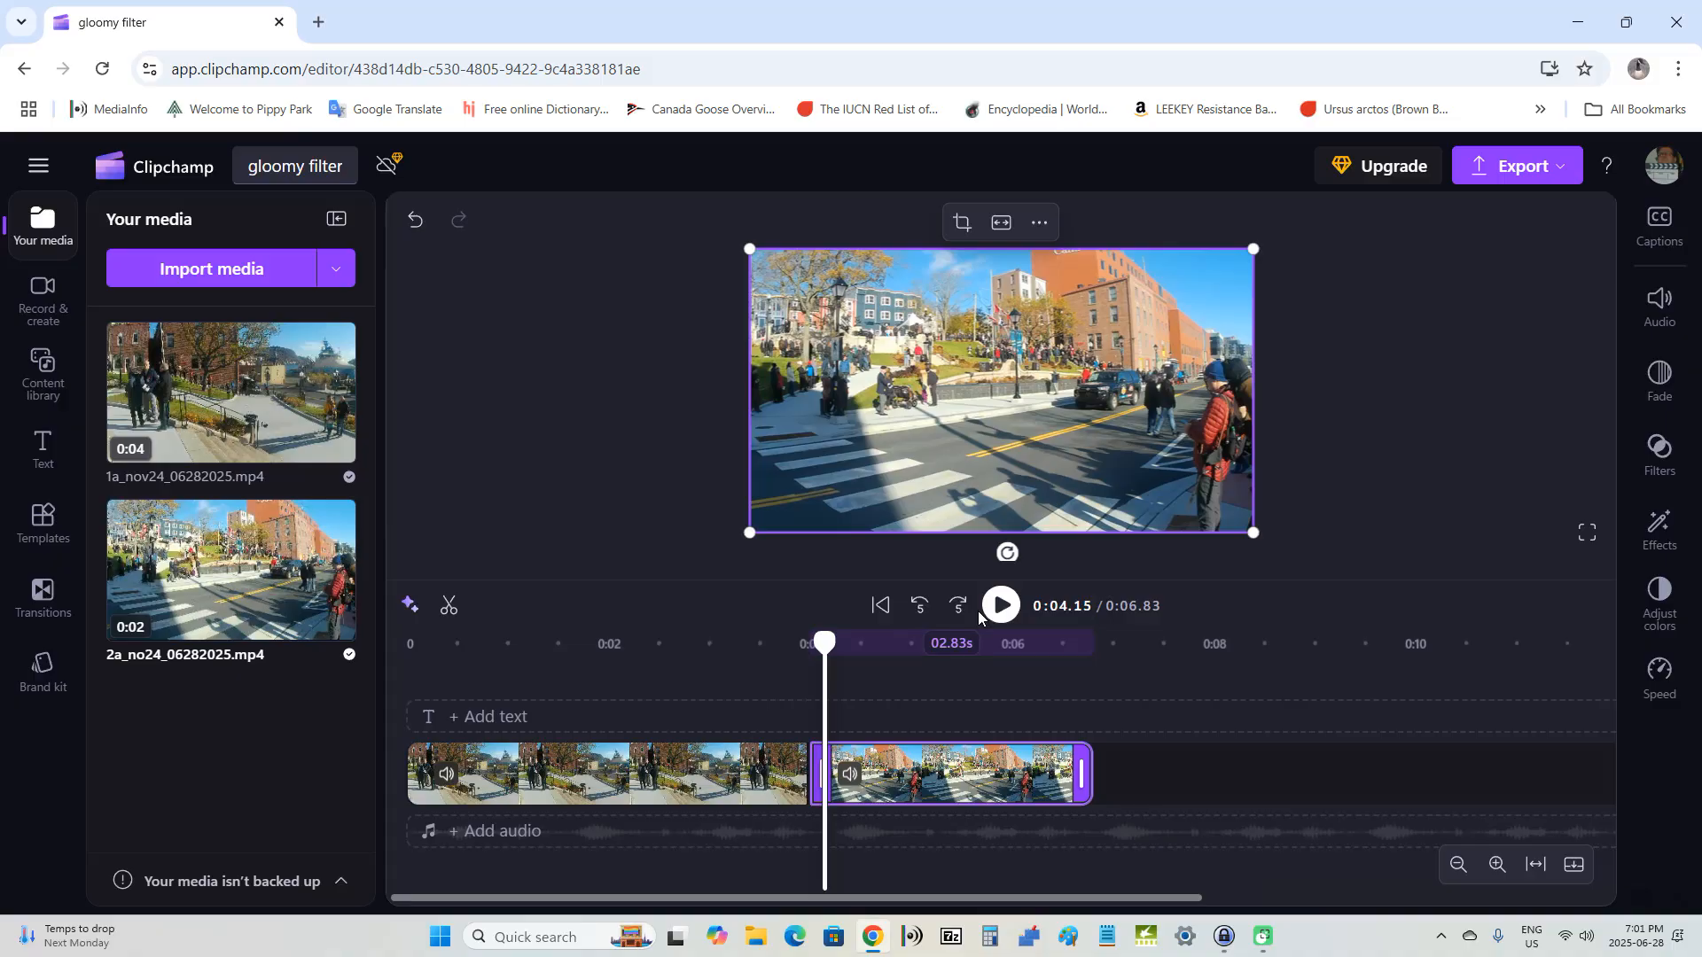
pyautogui.click(1670, 460)
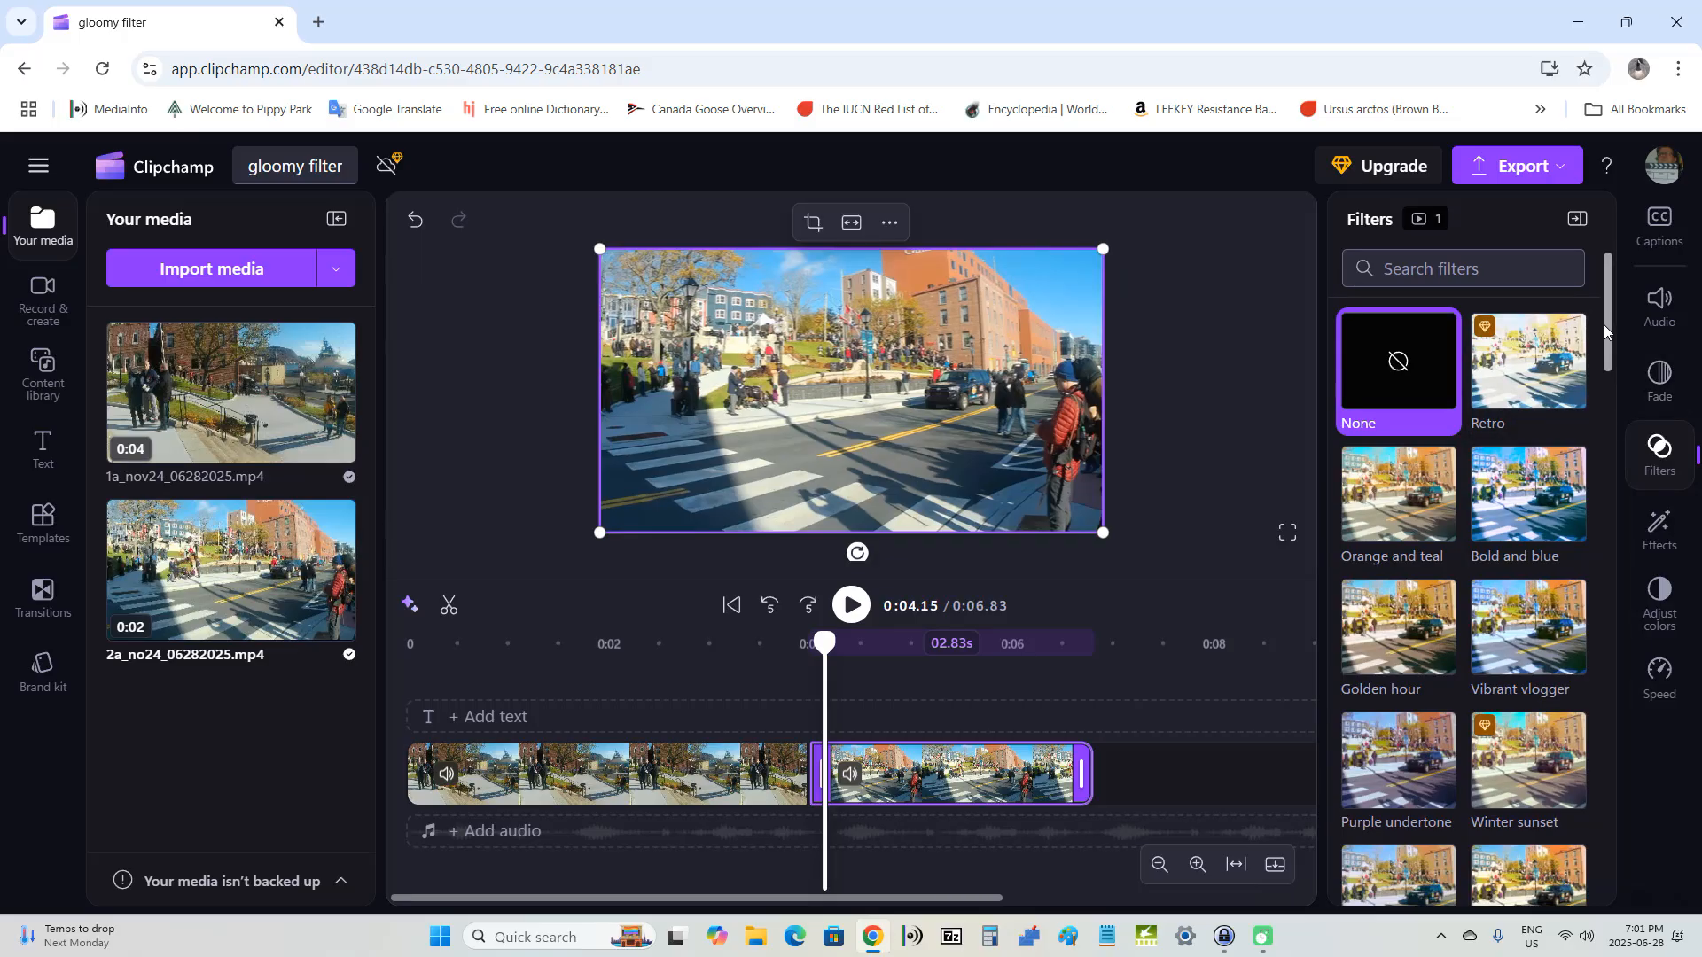
pyautogui.moveTo(1607, 324); pyautogui.dragTo(1610, 688)
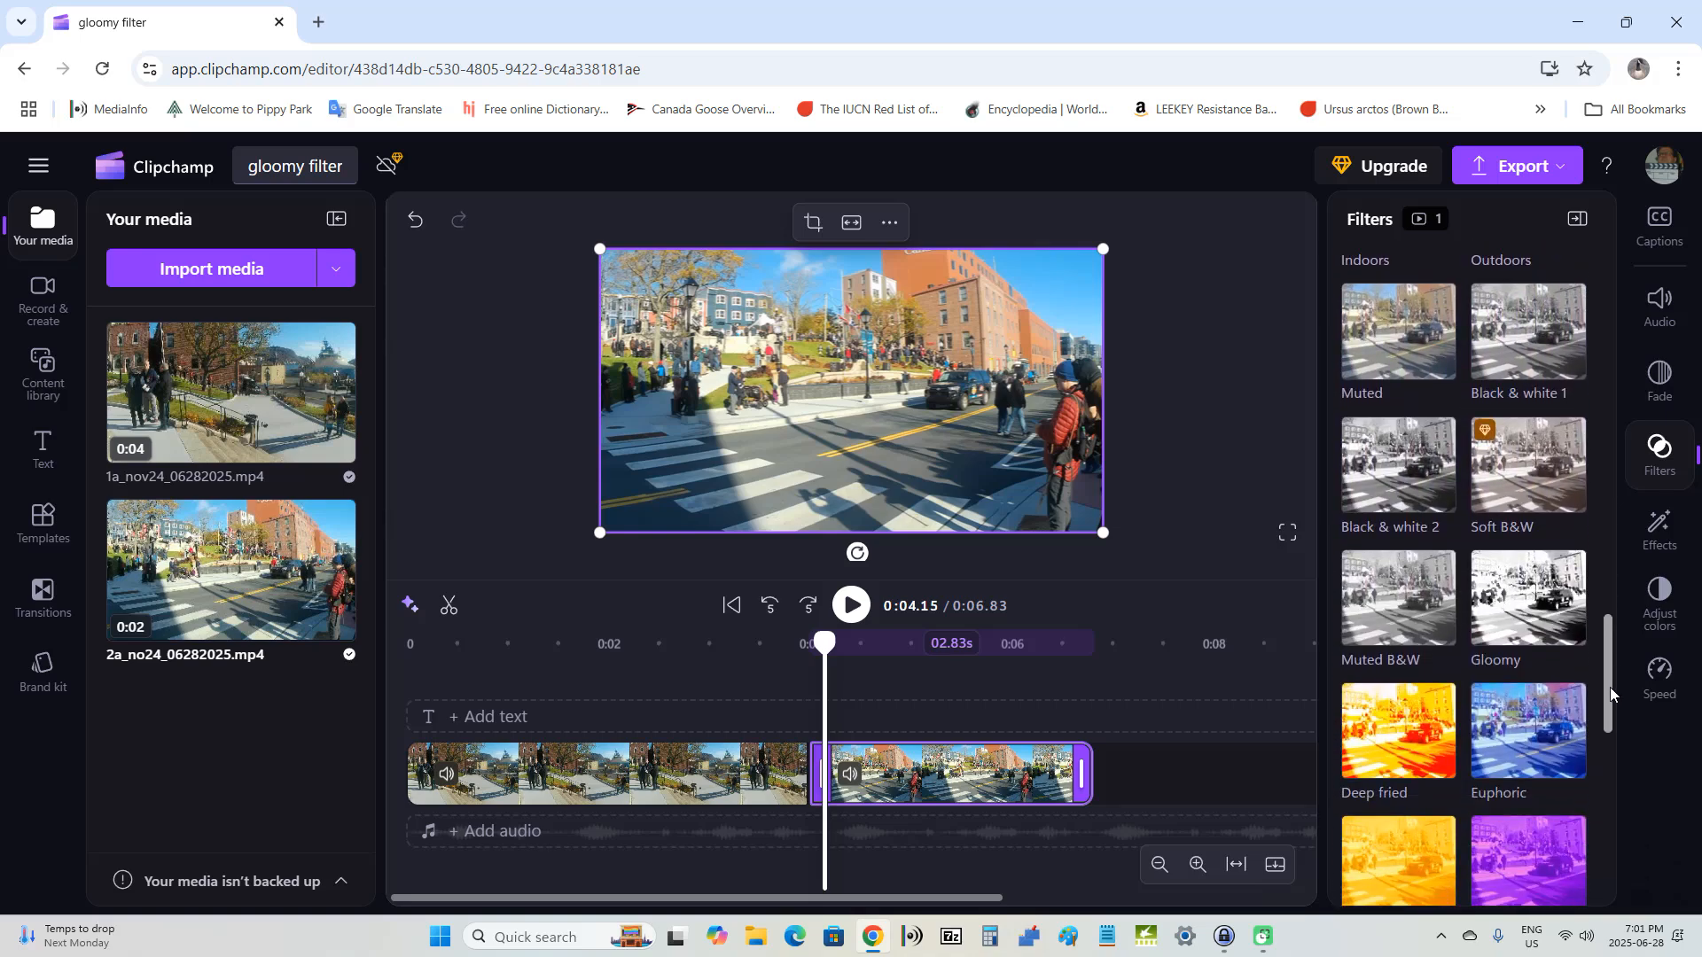
pyautogui.click(1515, 618)
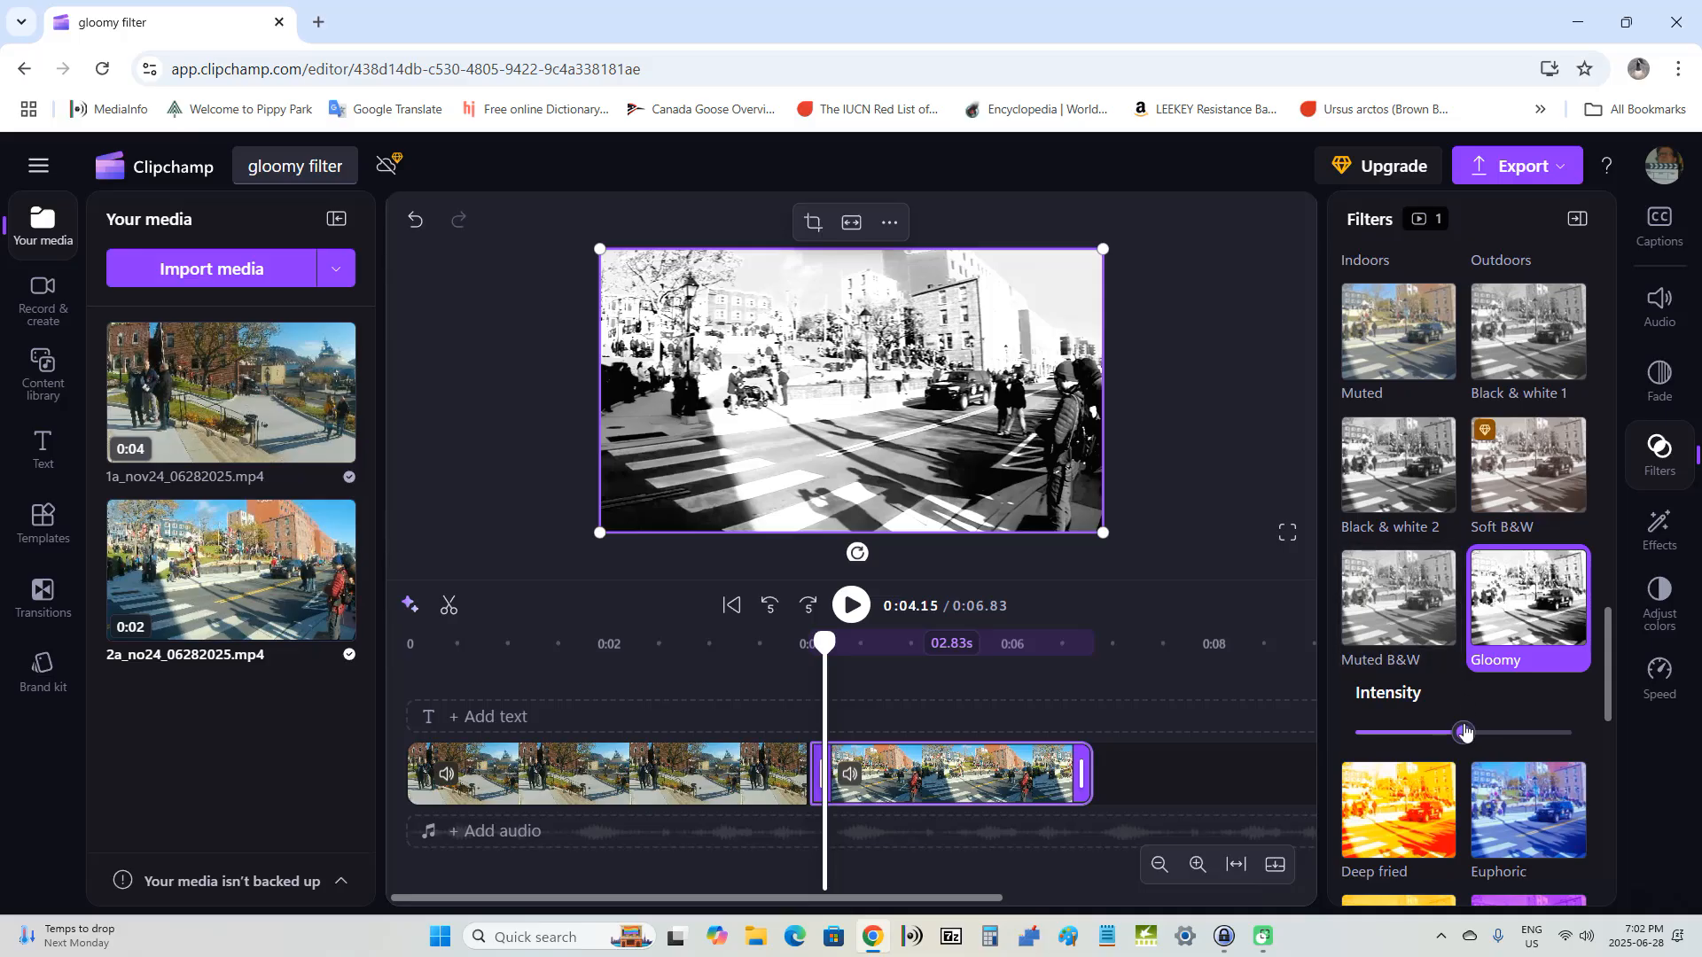
pyautogui.moveTo(1464, 731); pyautogui.dragTo(1525, 732)
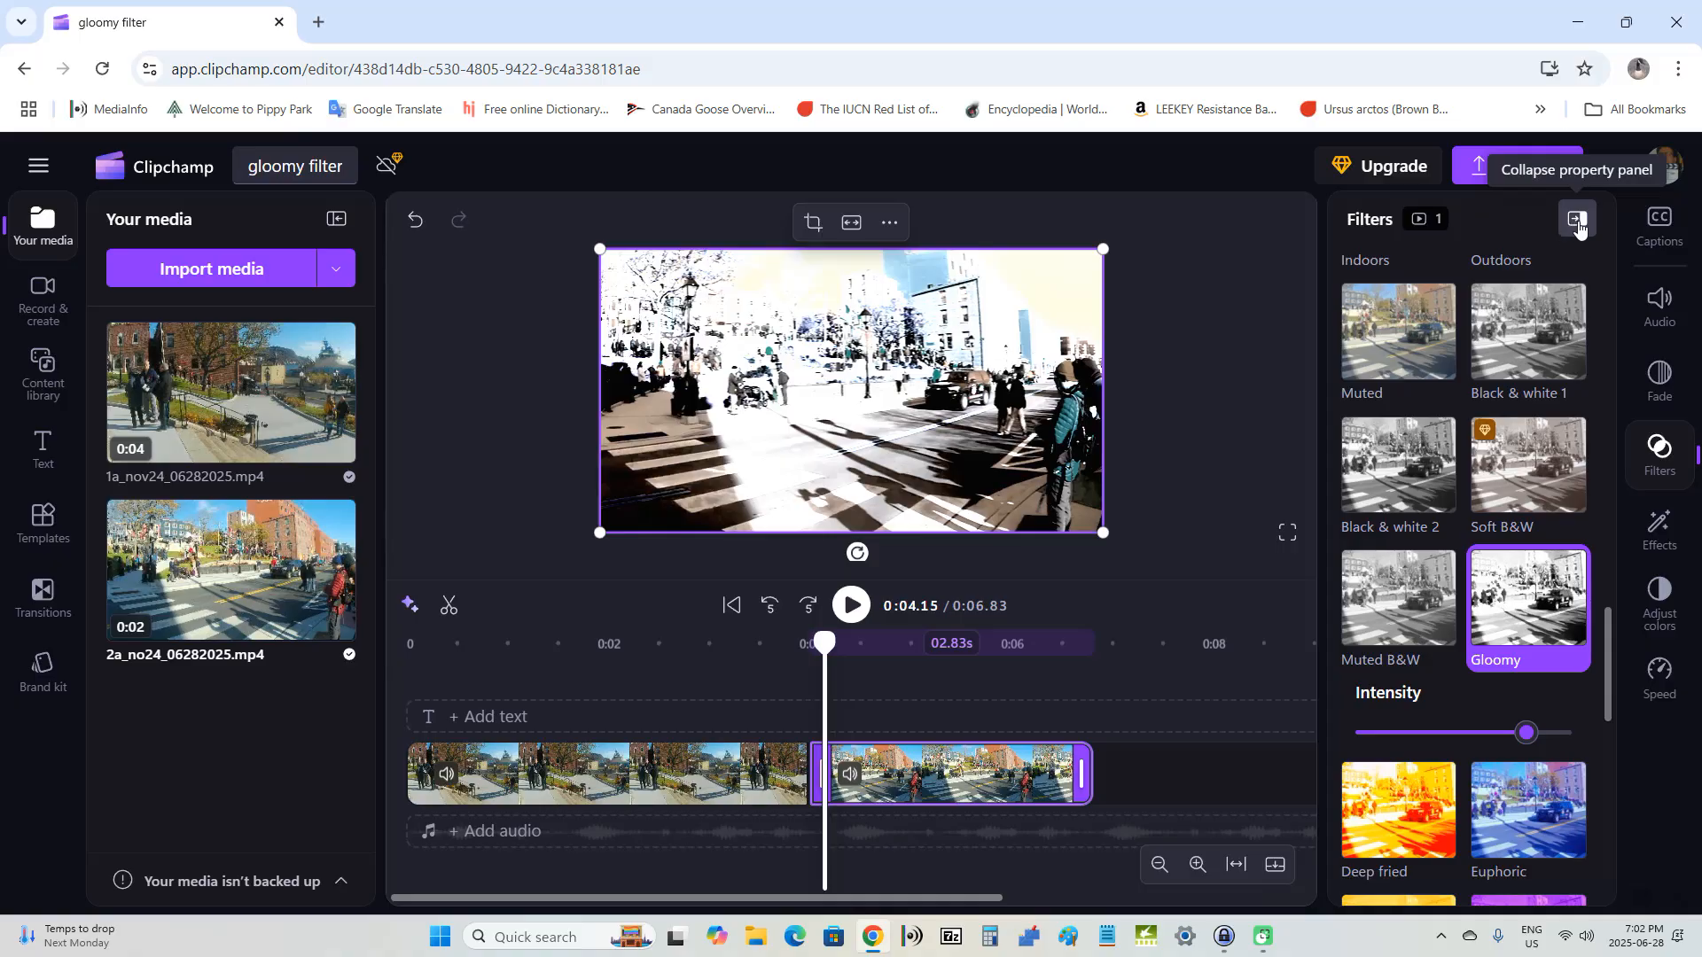
pyautogui.click(1577, 226)
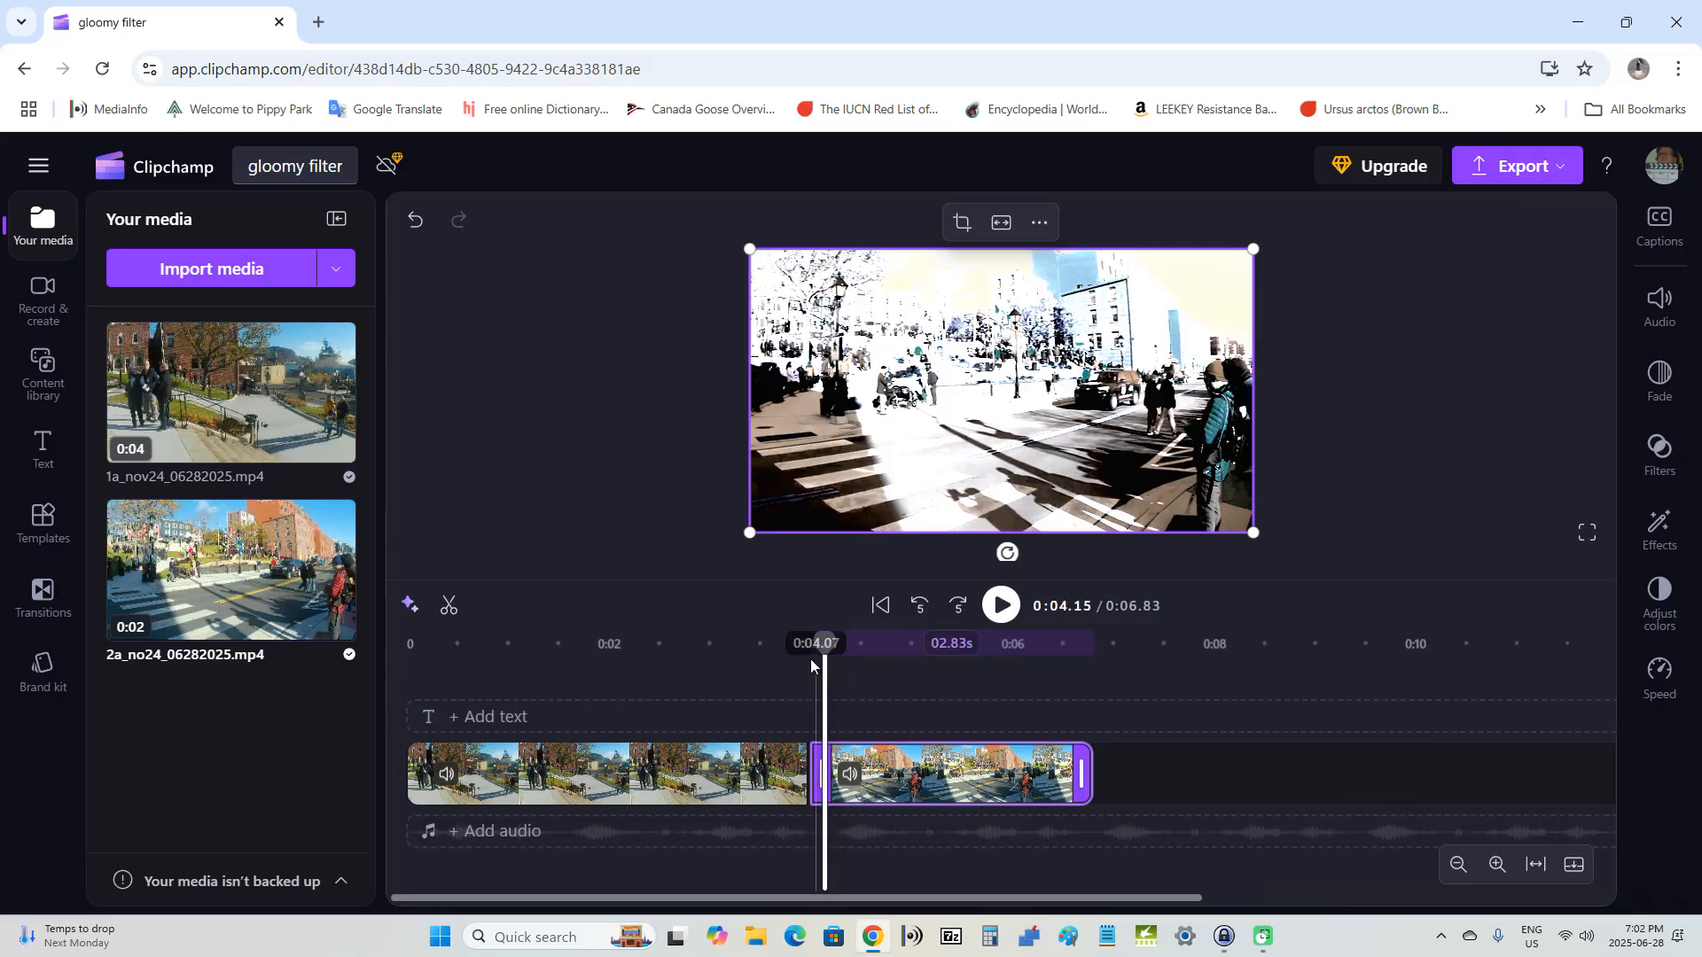
# Step: Move the playhead back to about 0.67 seconds in the first clip and export the video in 1080p quality
pyautogui.moveTo(824, 644); pyautogui.dragTo(473, 781)
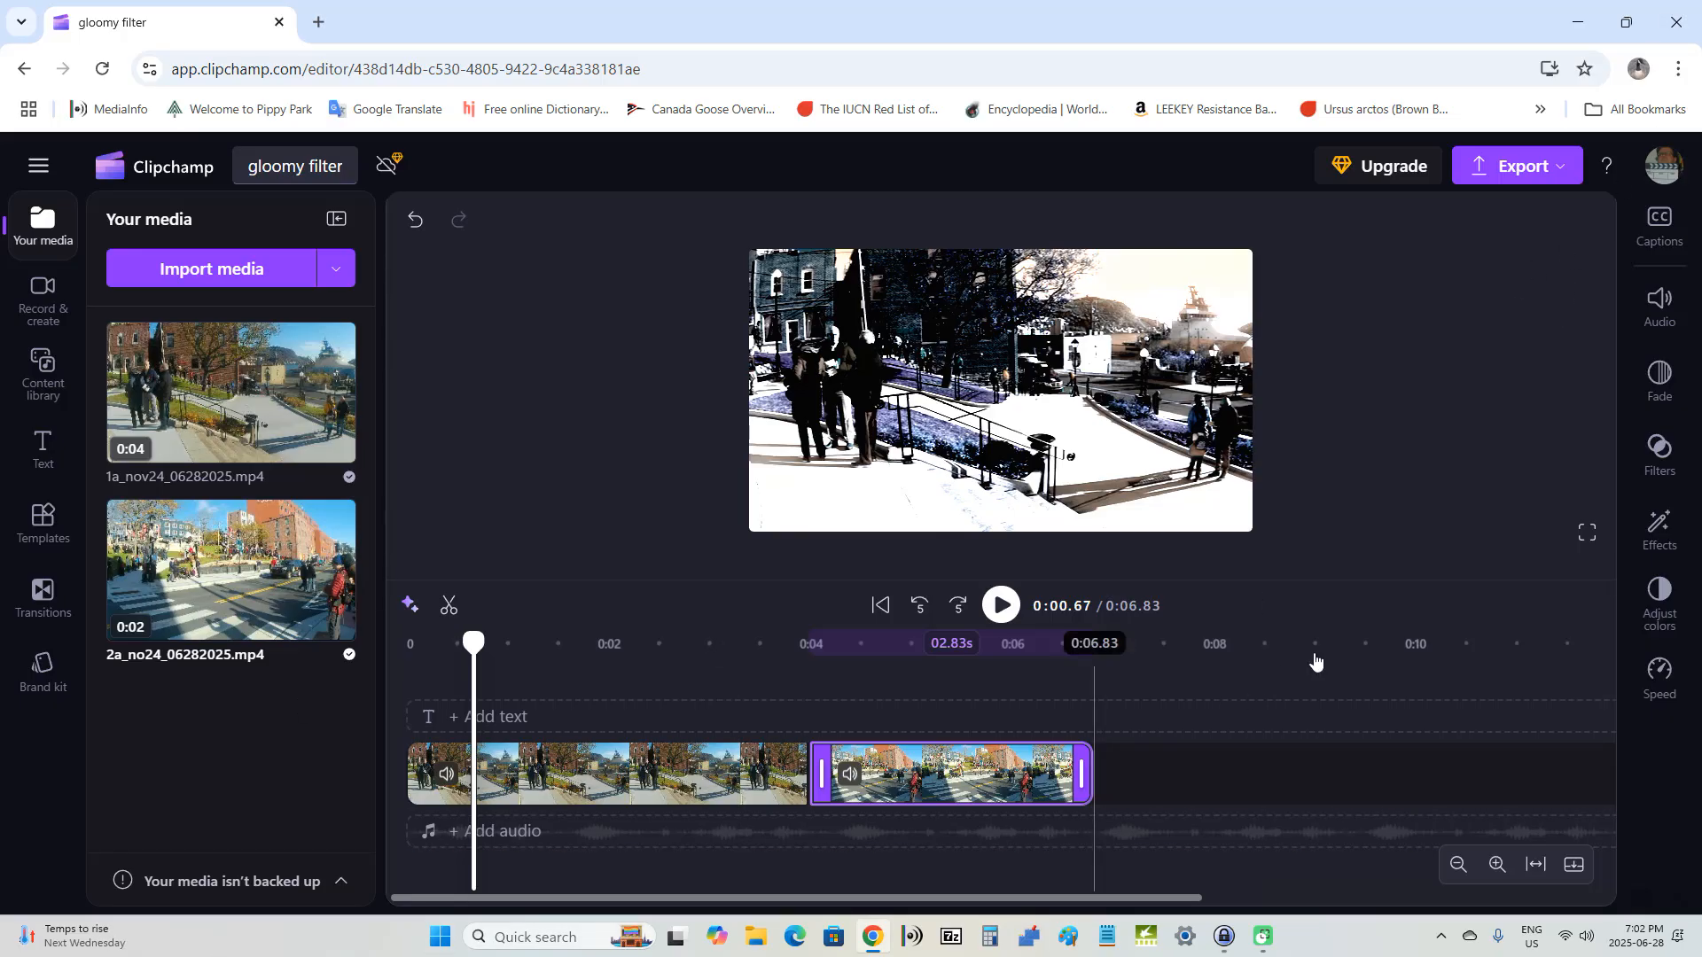
pyautogui.click(1531, 172)
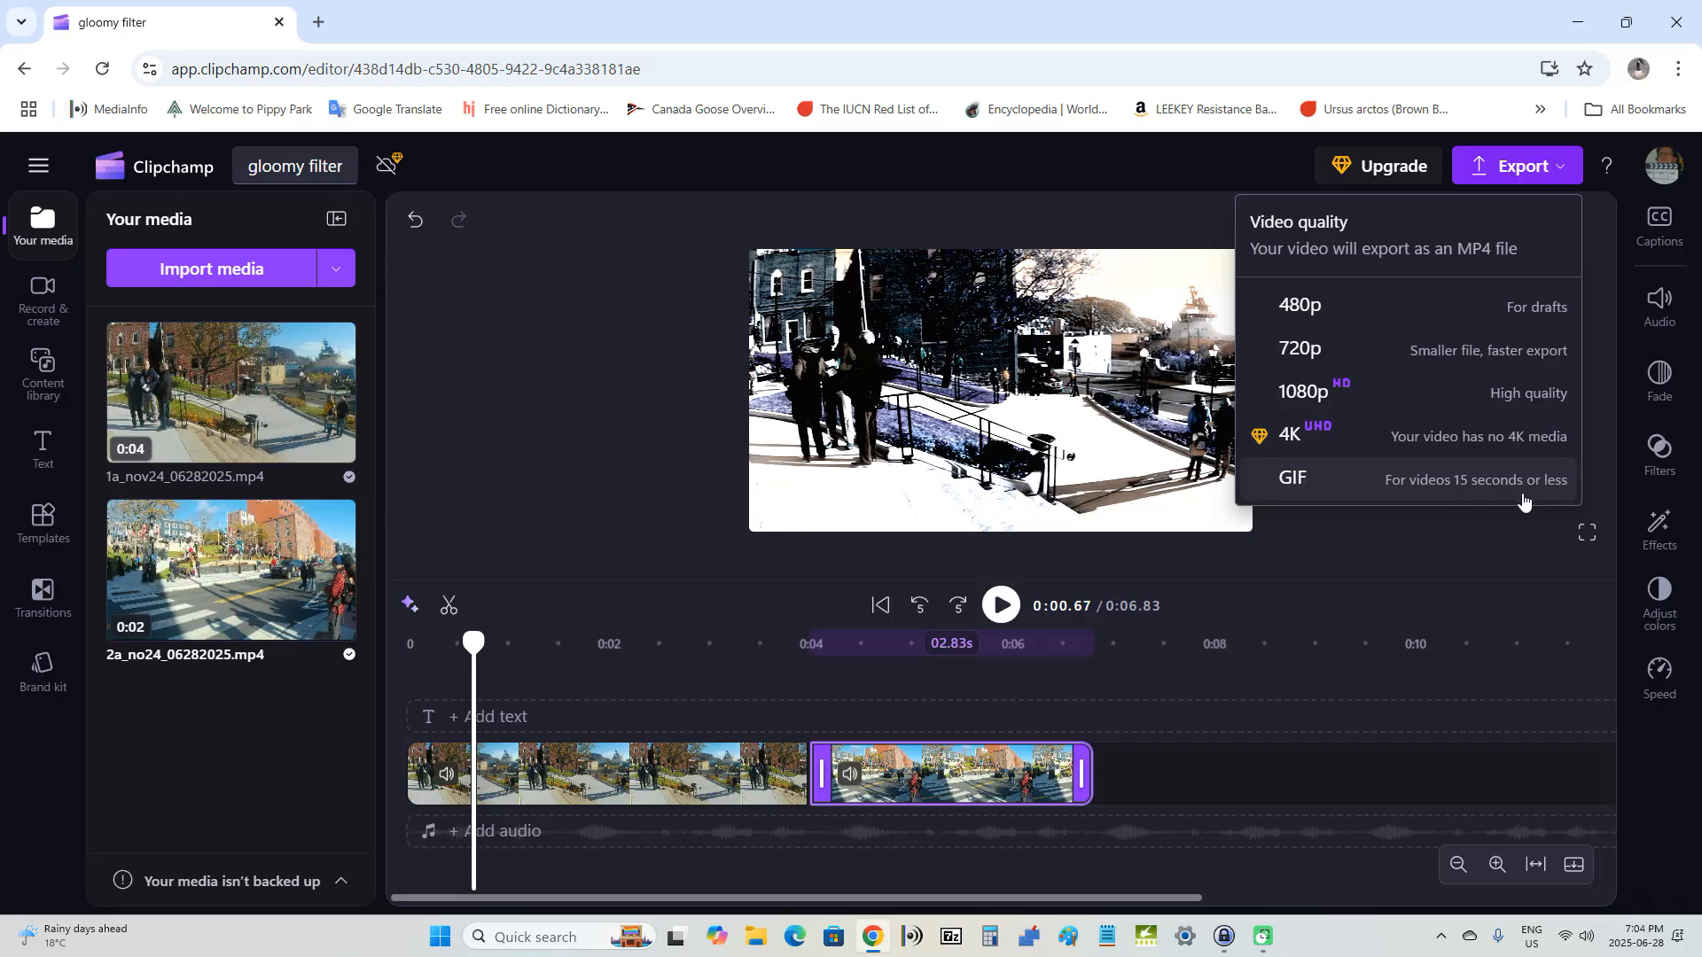
pyautogui.click(1344, 393)
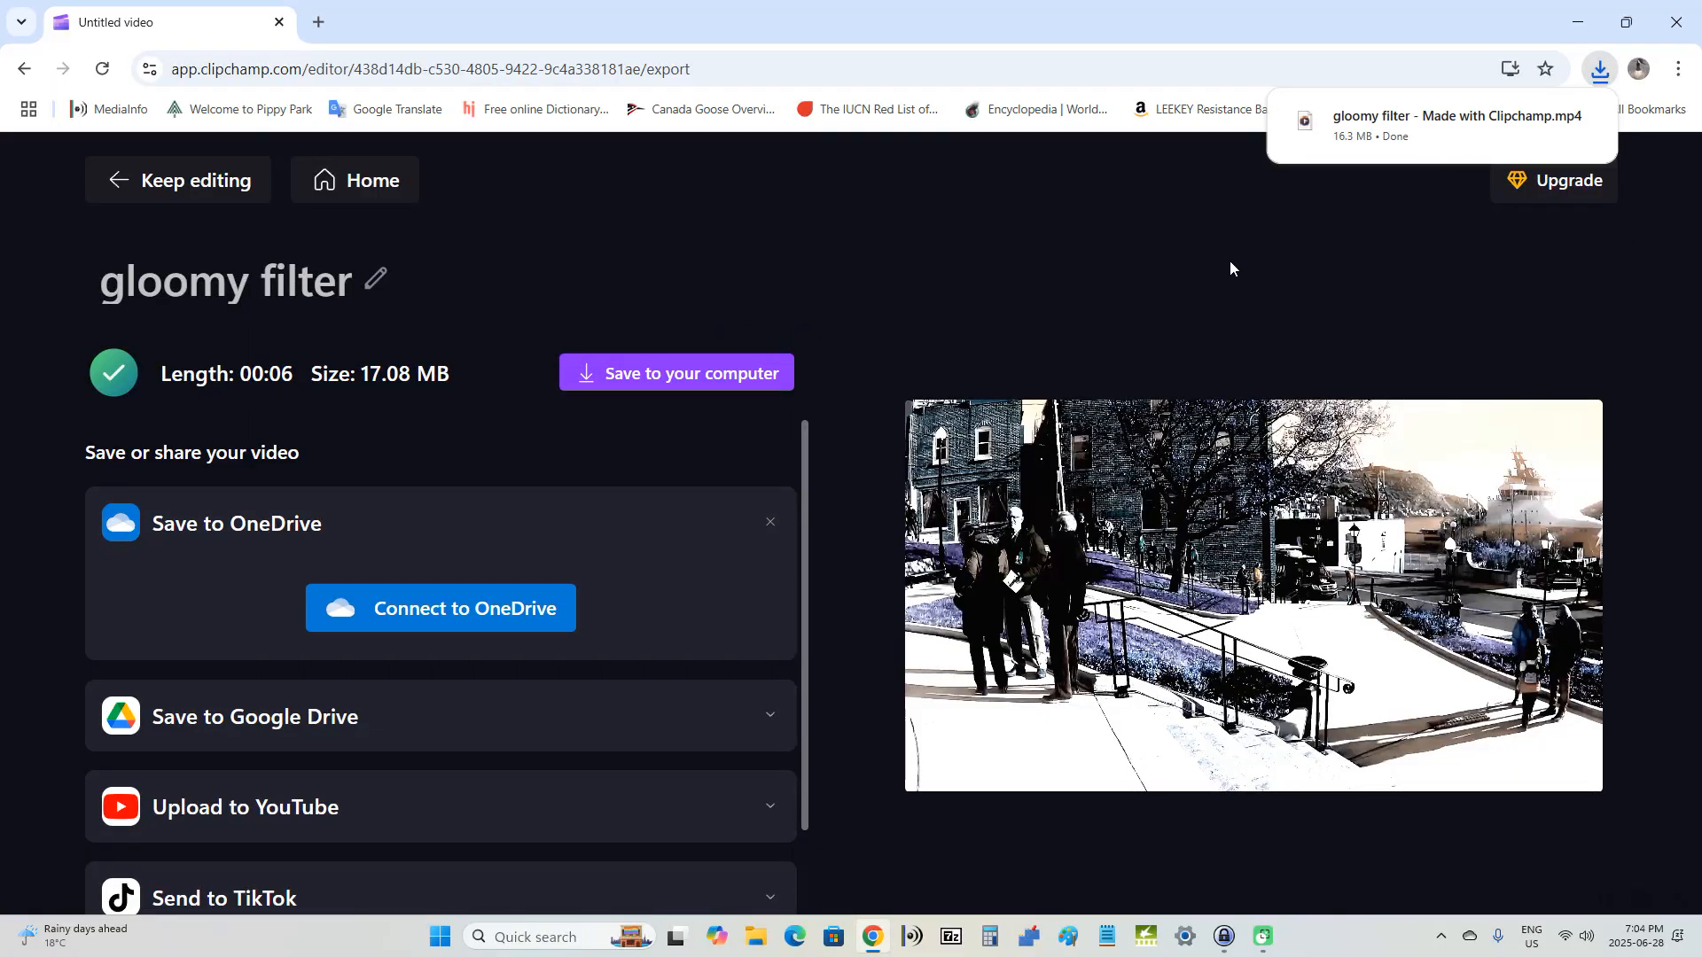
pyautogui.moveTo(1490, 125)
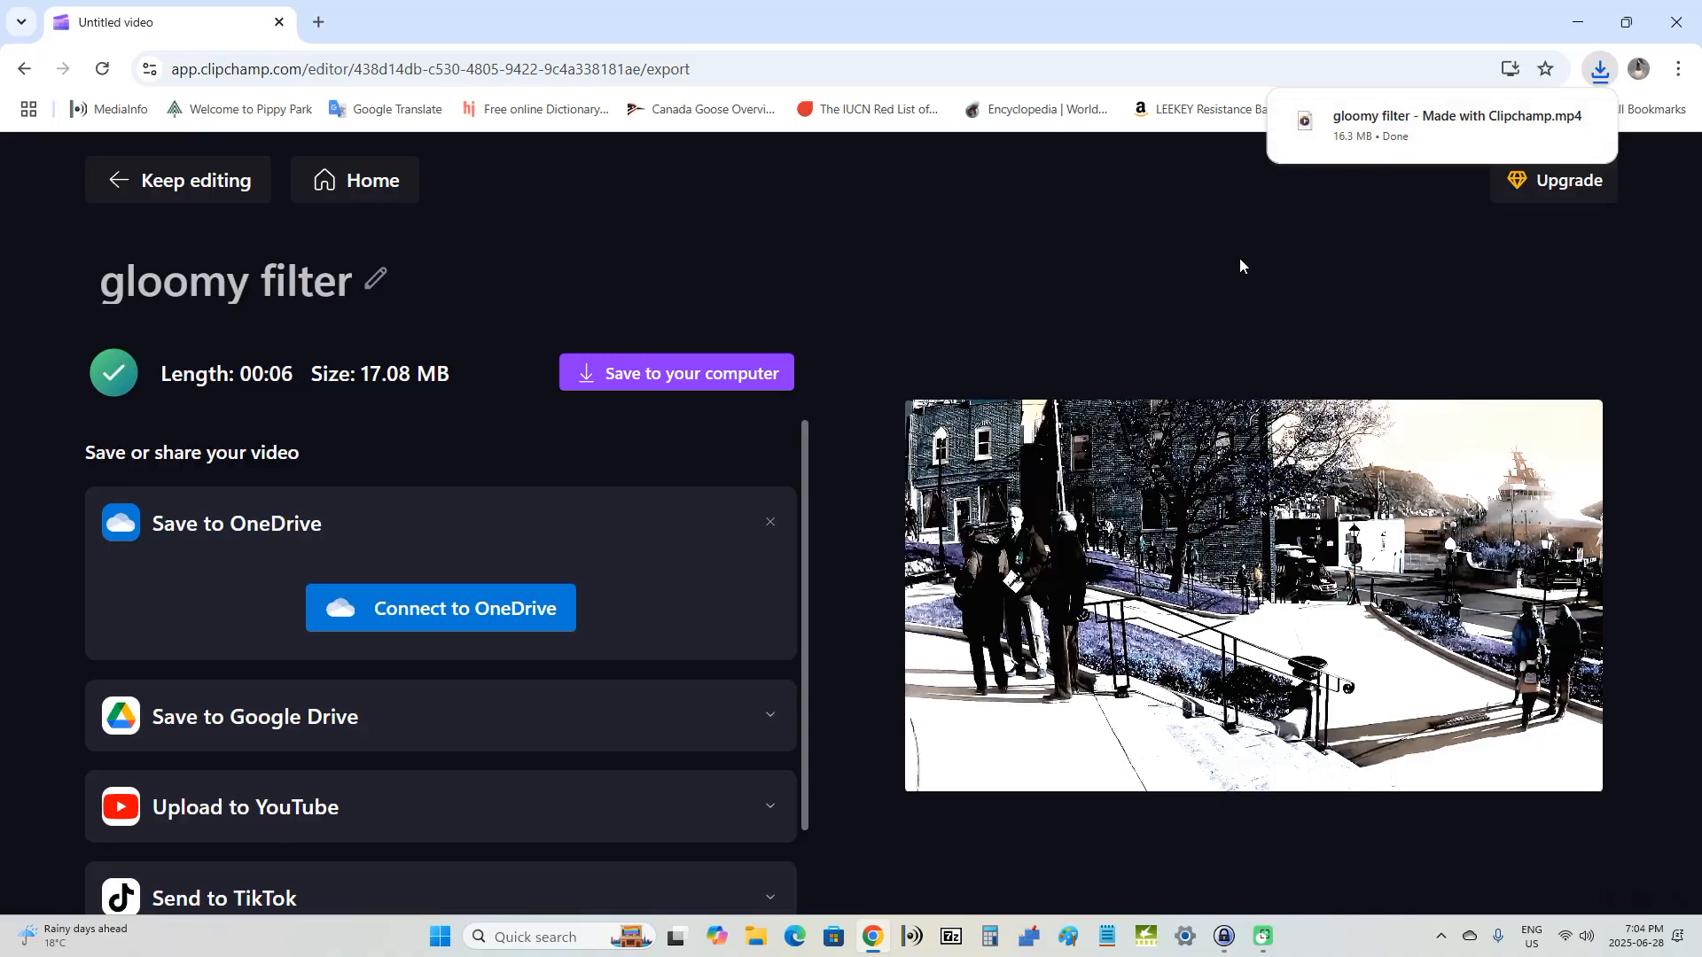
# Step: Save the exported MP4 to the computer as "gloomy filter - Made with Clipchamp" in the gloomy folder
pyautogui.click(666, 377)
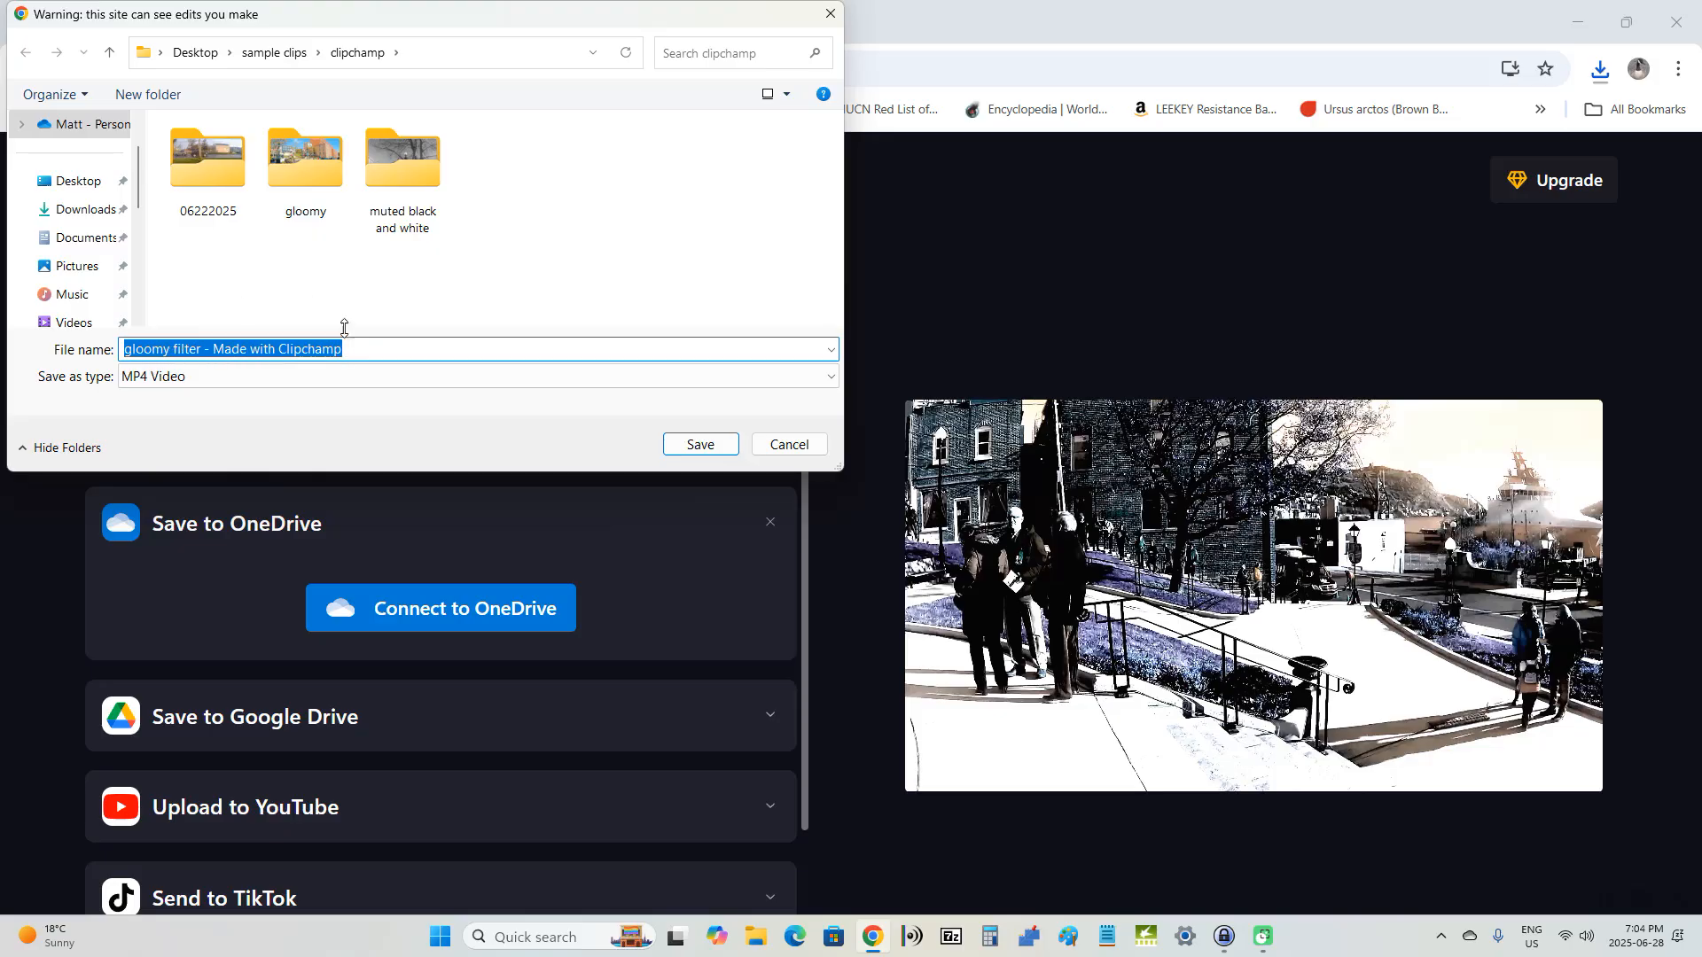
pyautogui.click(327, 156)
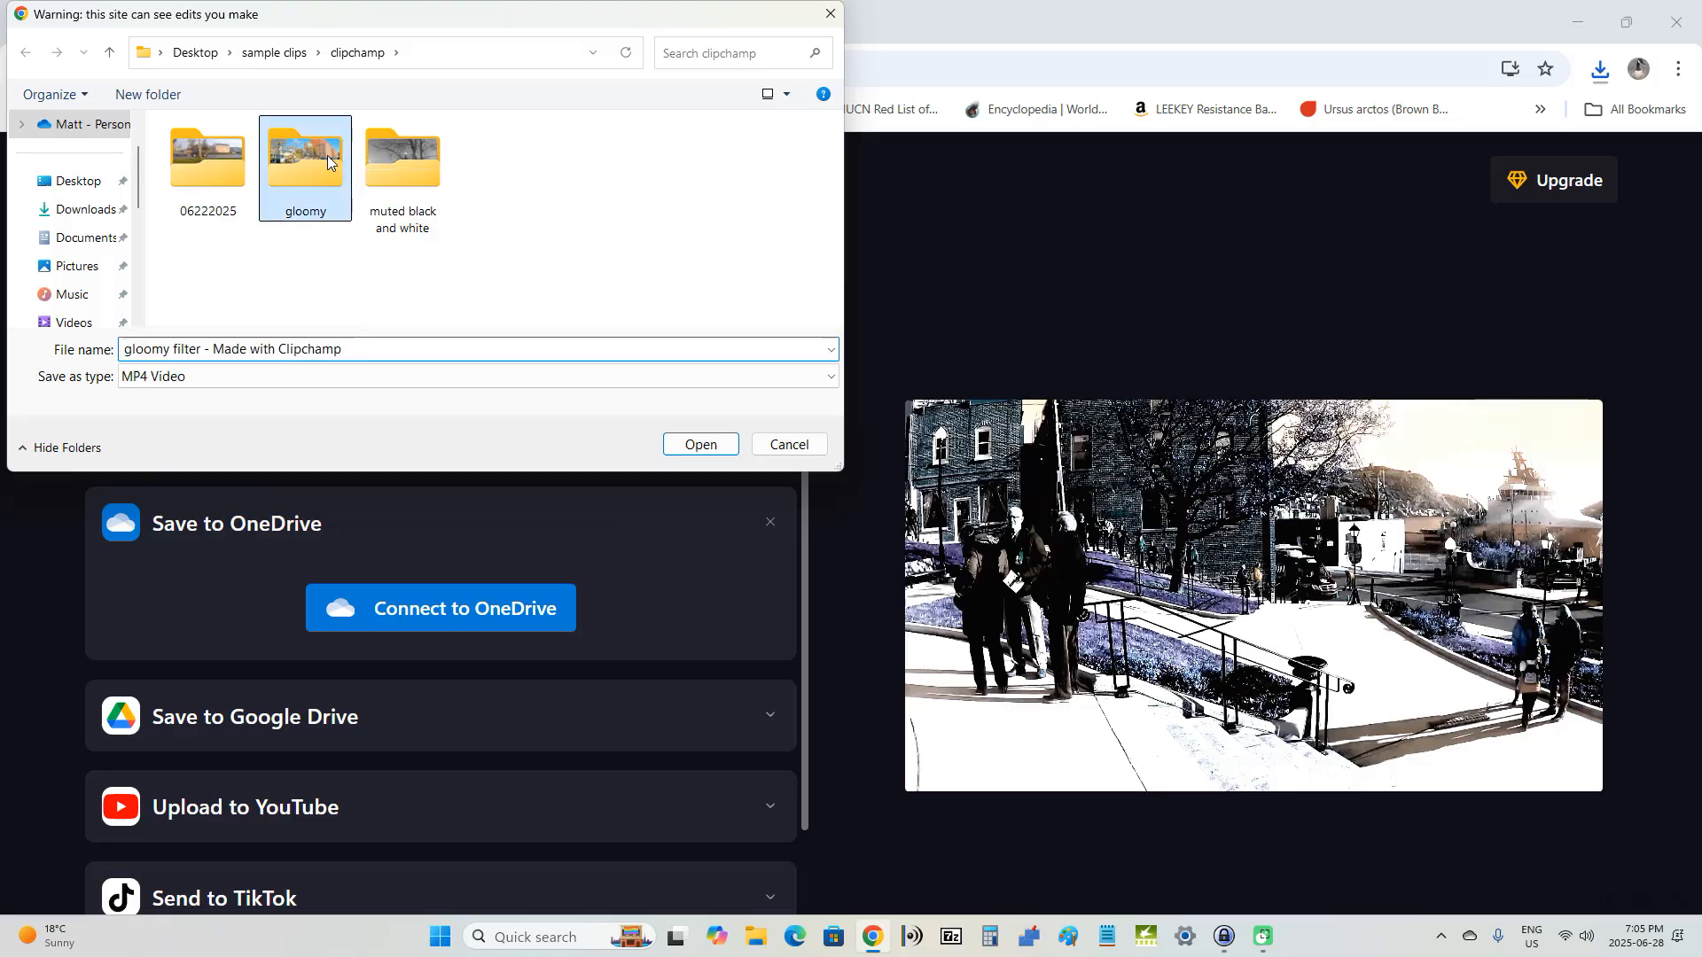
pyautogui.doubleClick(328, 156)
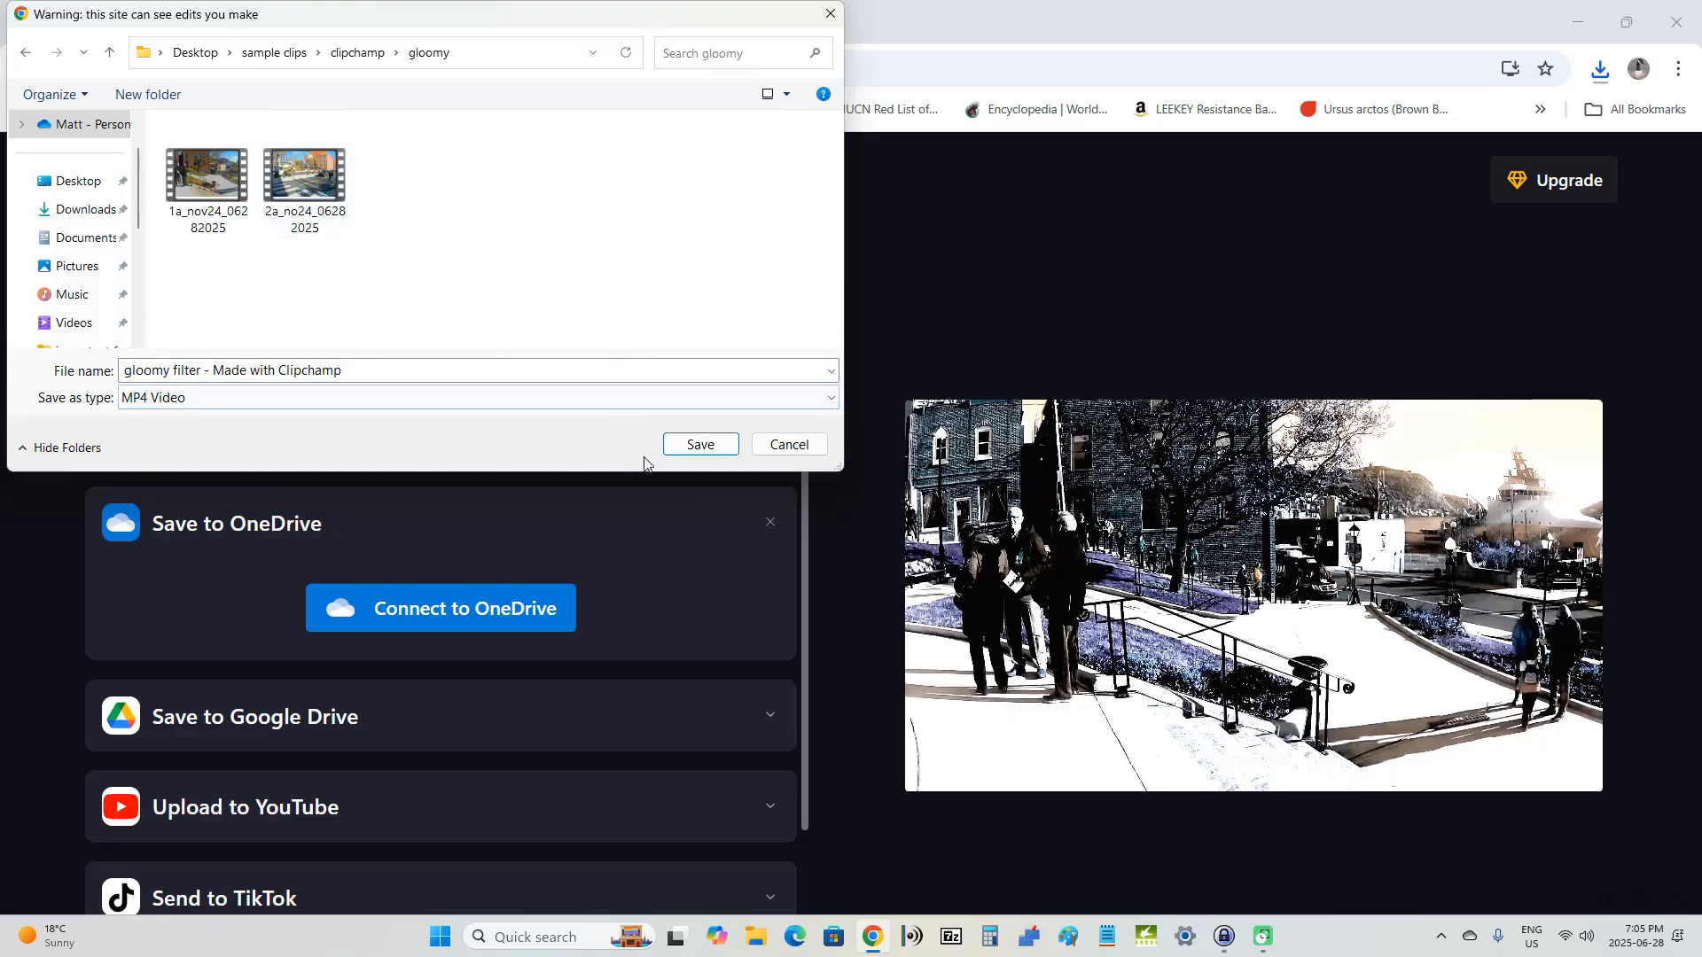
pyautogui.click(700, 446)
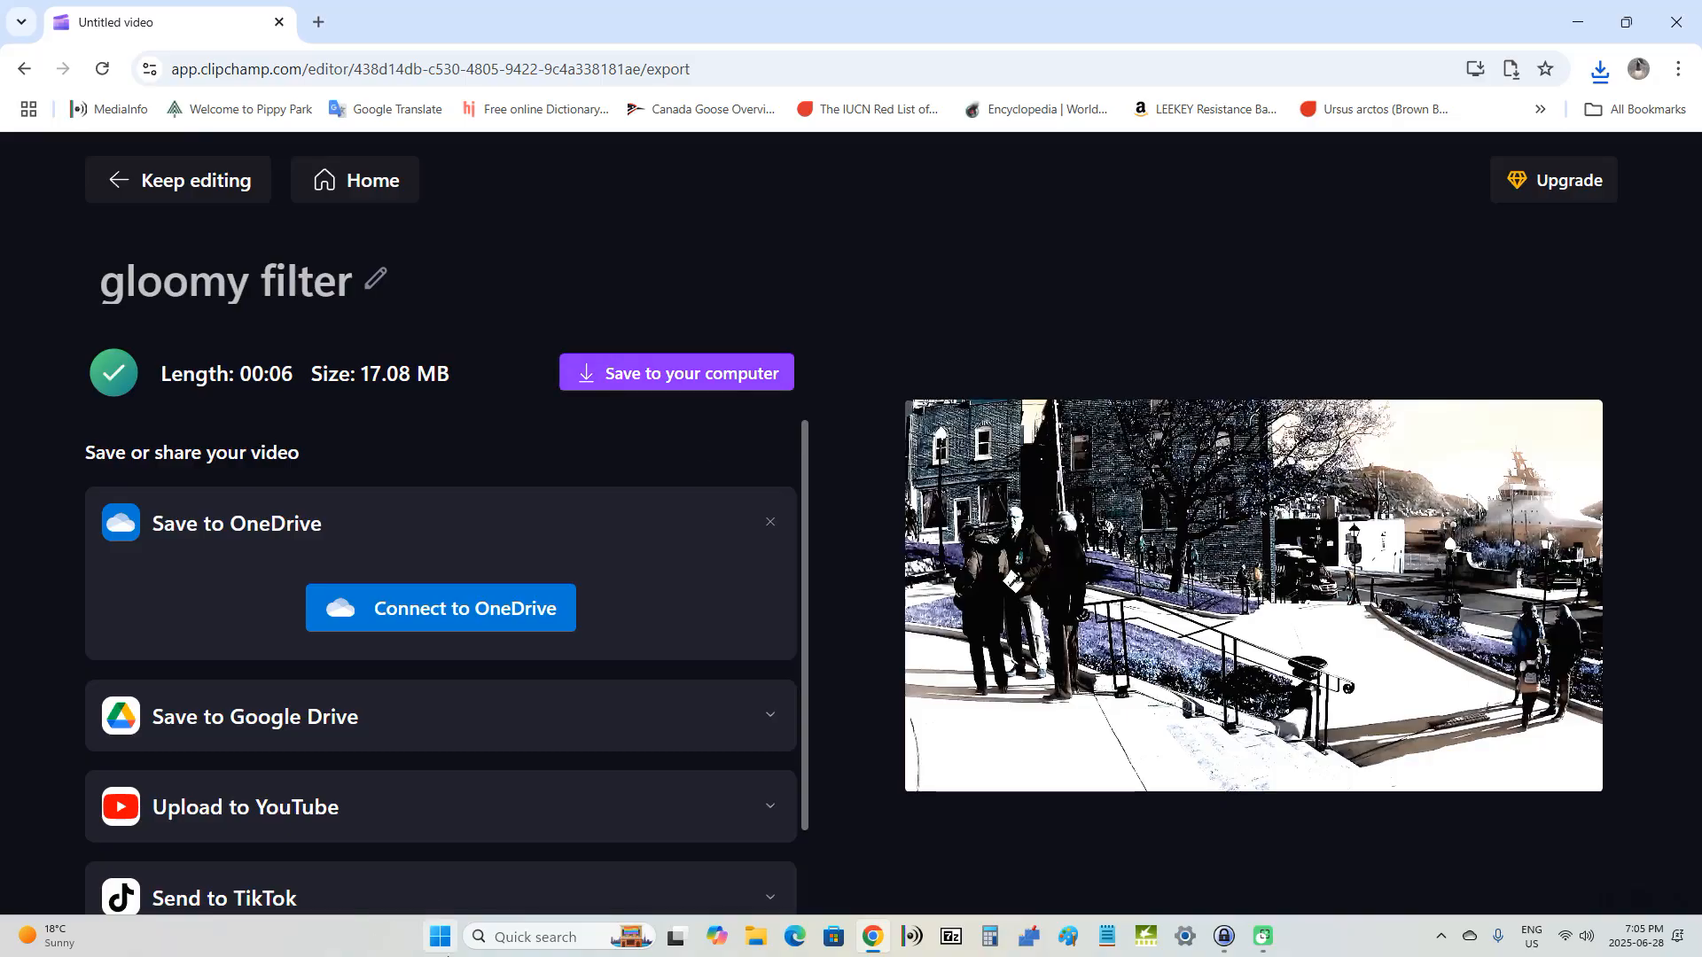
# Step: Minimize the browser and open the gloomy folder under sample clips > clipchamp in File Explorer
pyautogui.click(1574, 30)
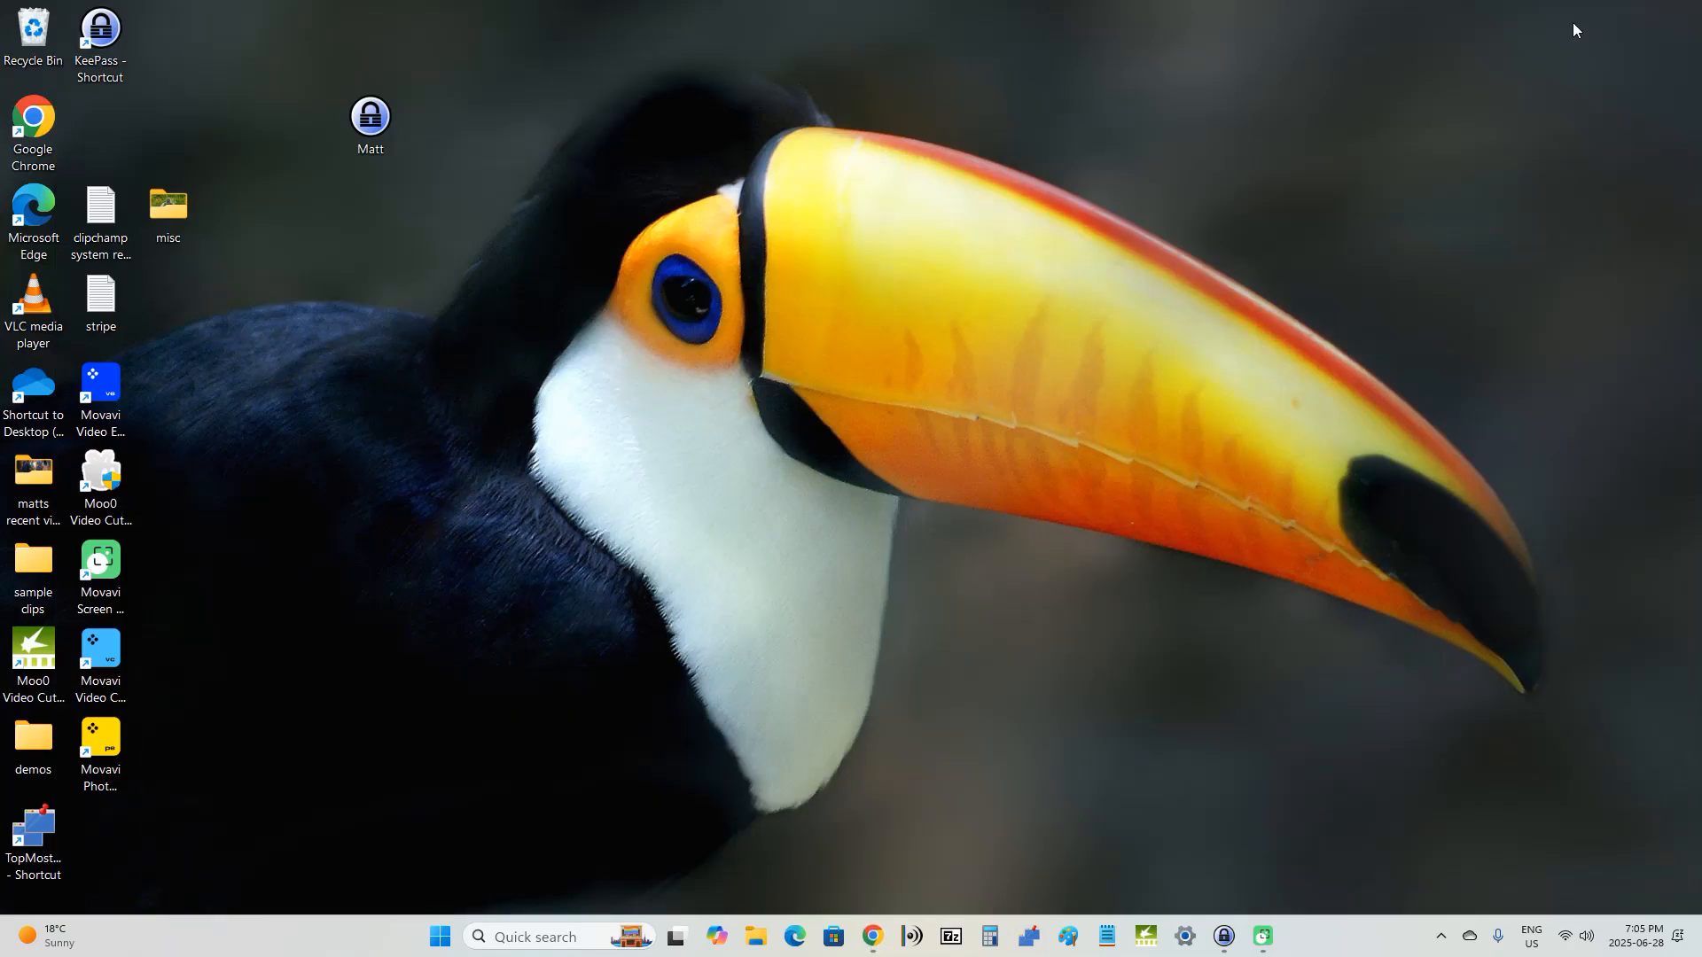
pyautogui.doubleClick(39, 574)
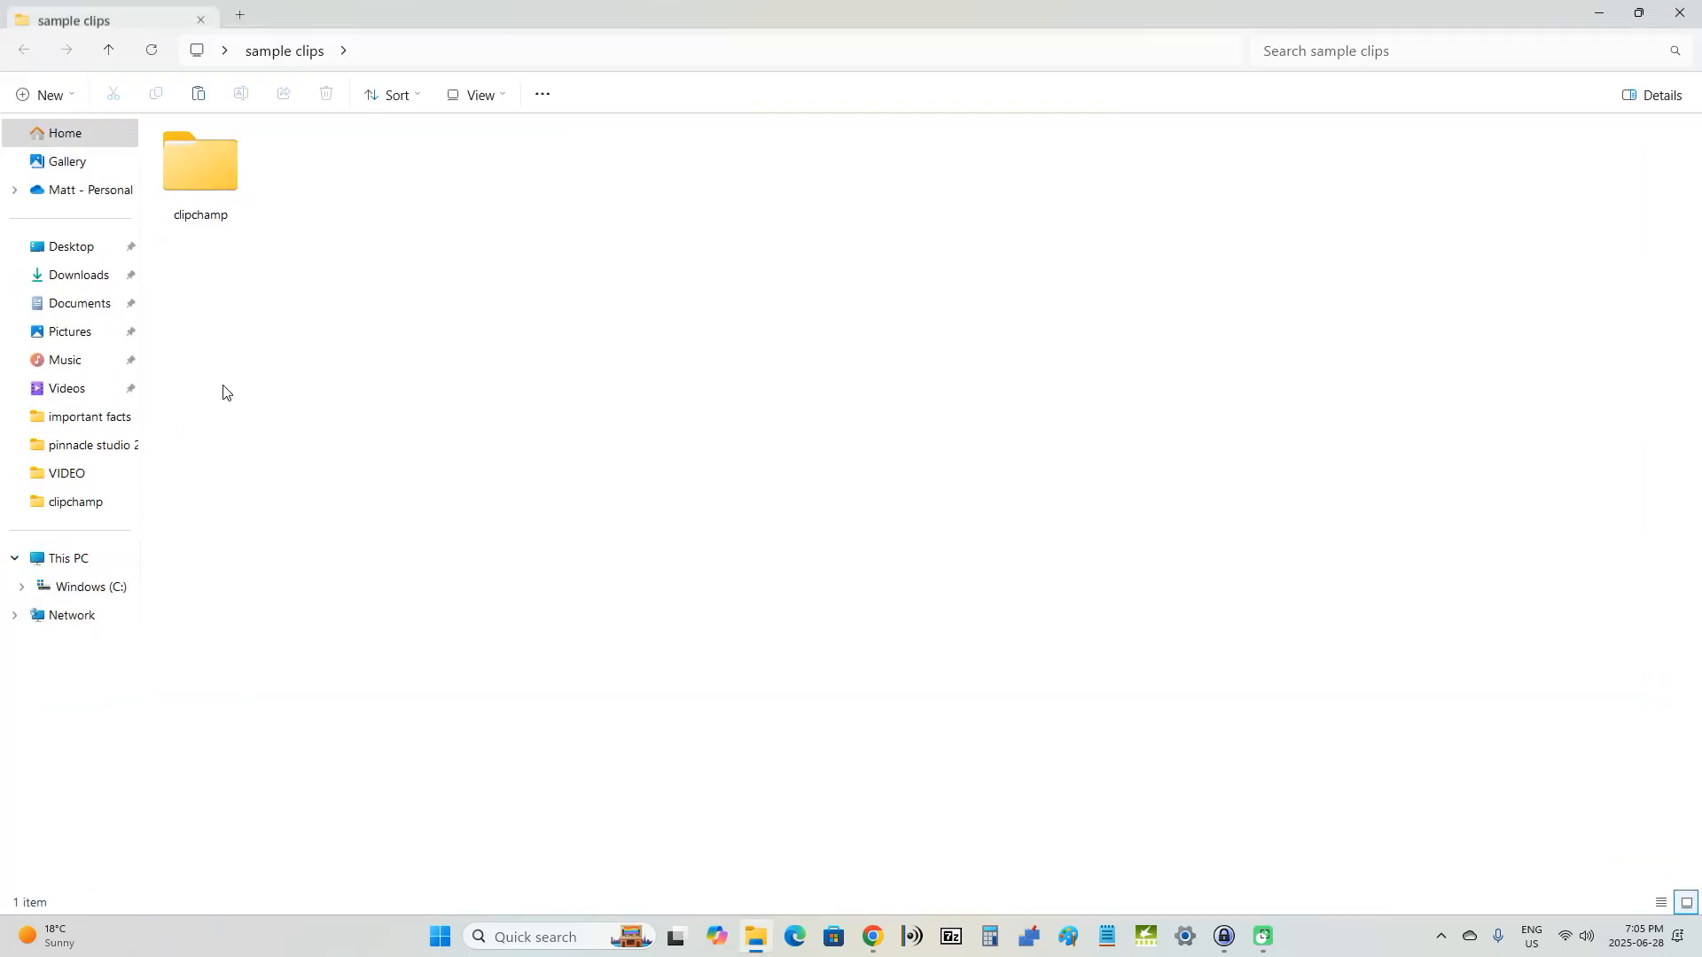
pyautogui.click(231, 211)
pyautogui.doubleClick(230, 211)
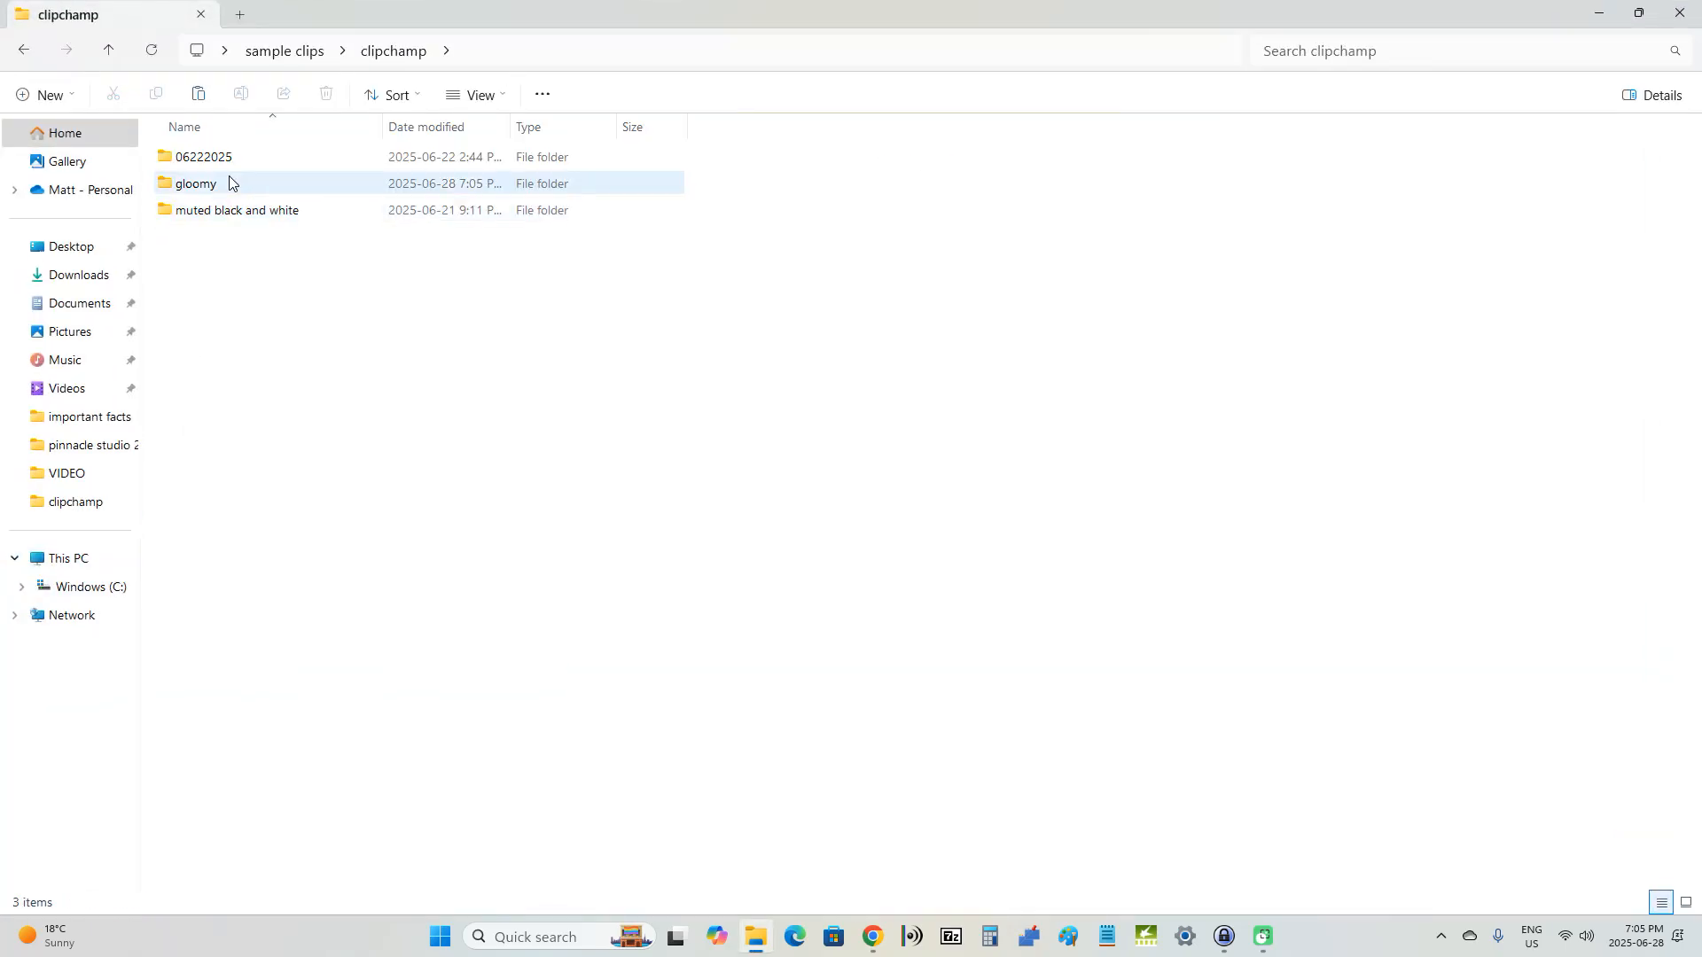
pyautogui.doubleClick(228, 183)
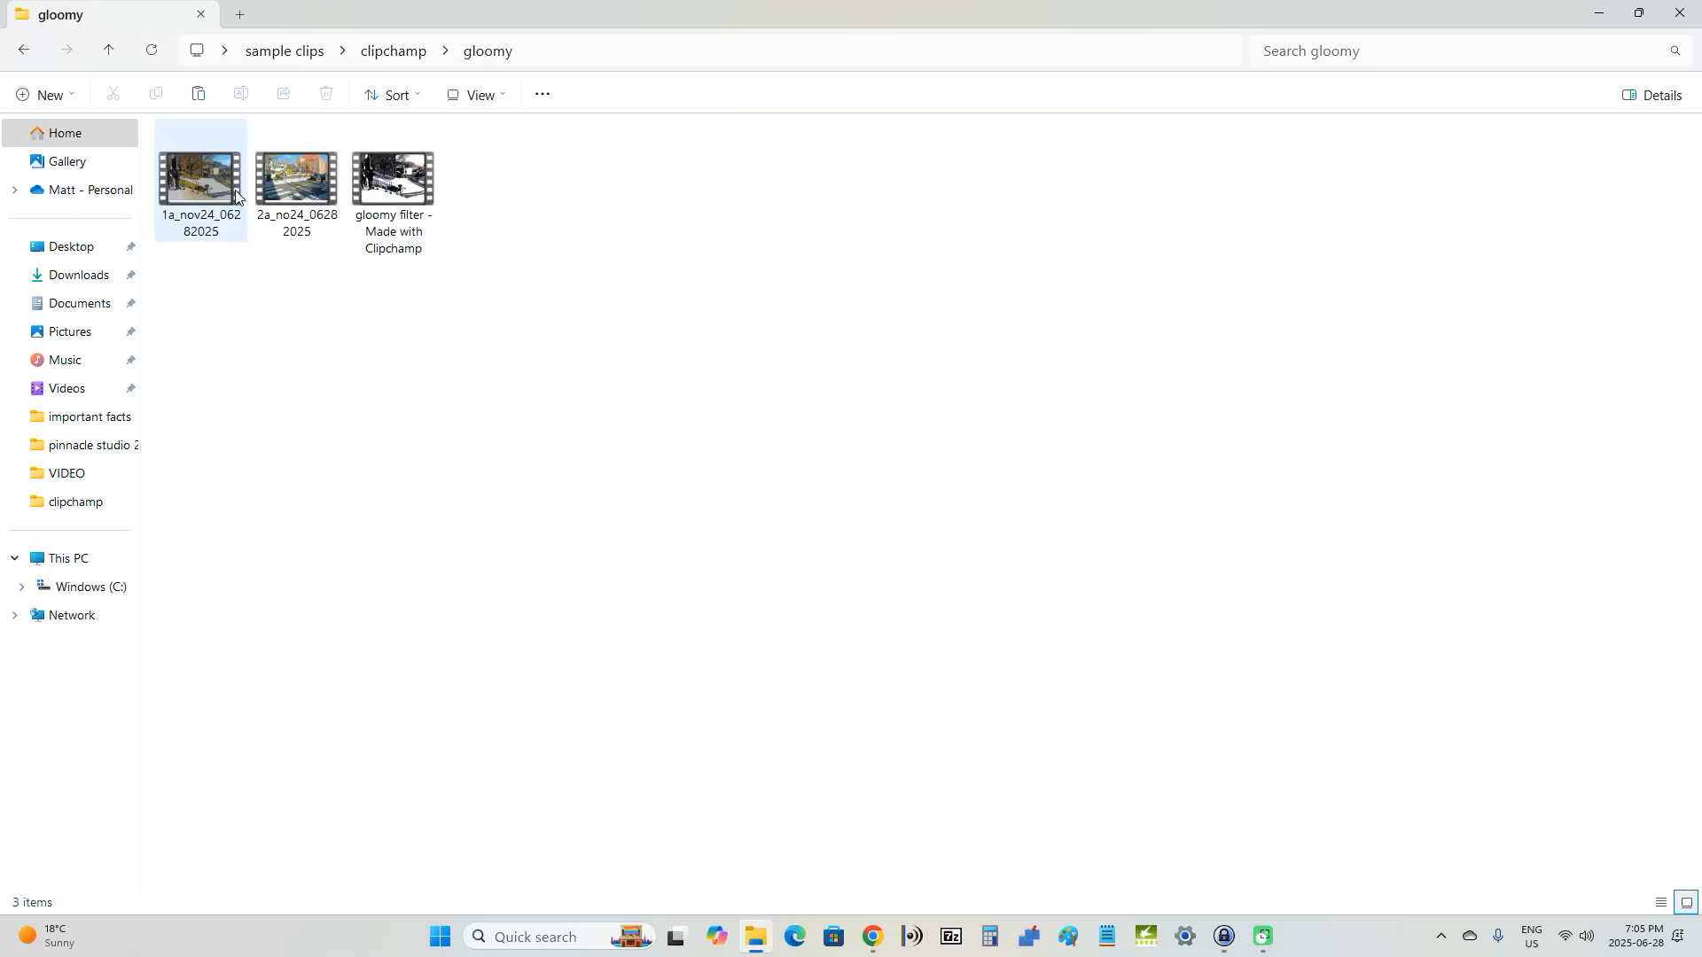
# Step: Play "gloomy filter - Made with Clipchamp" full screen in Media Player and return to the Clipchamp export page in Chrome
pyautogui.doubleClick(424, 194)
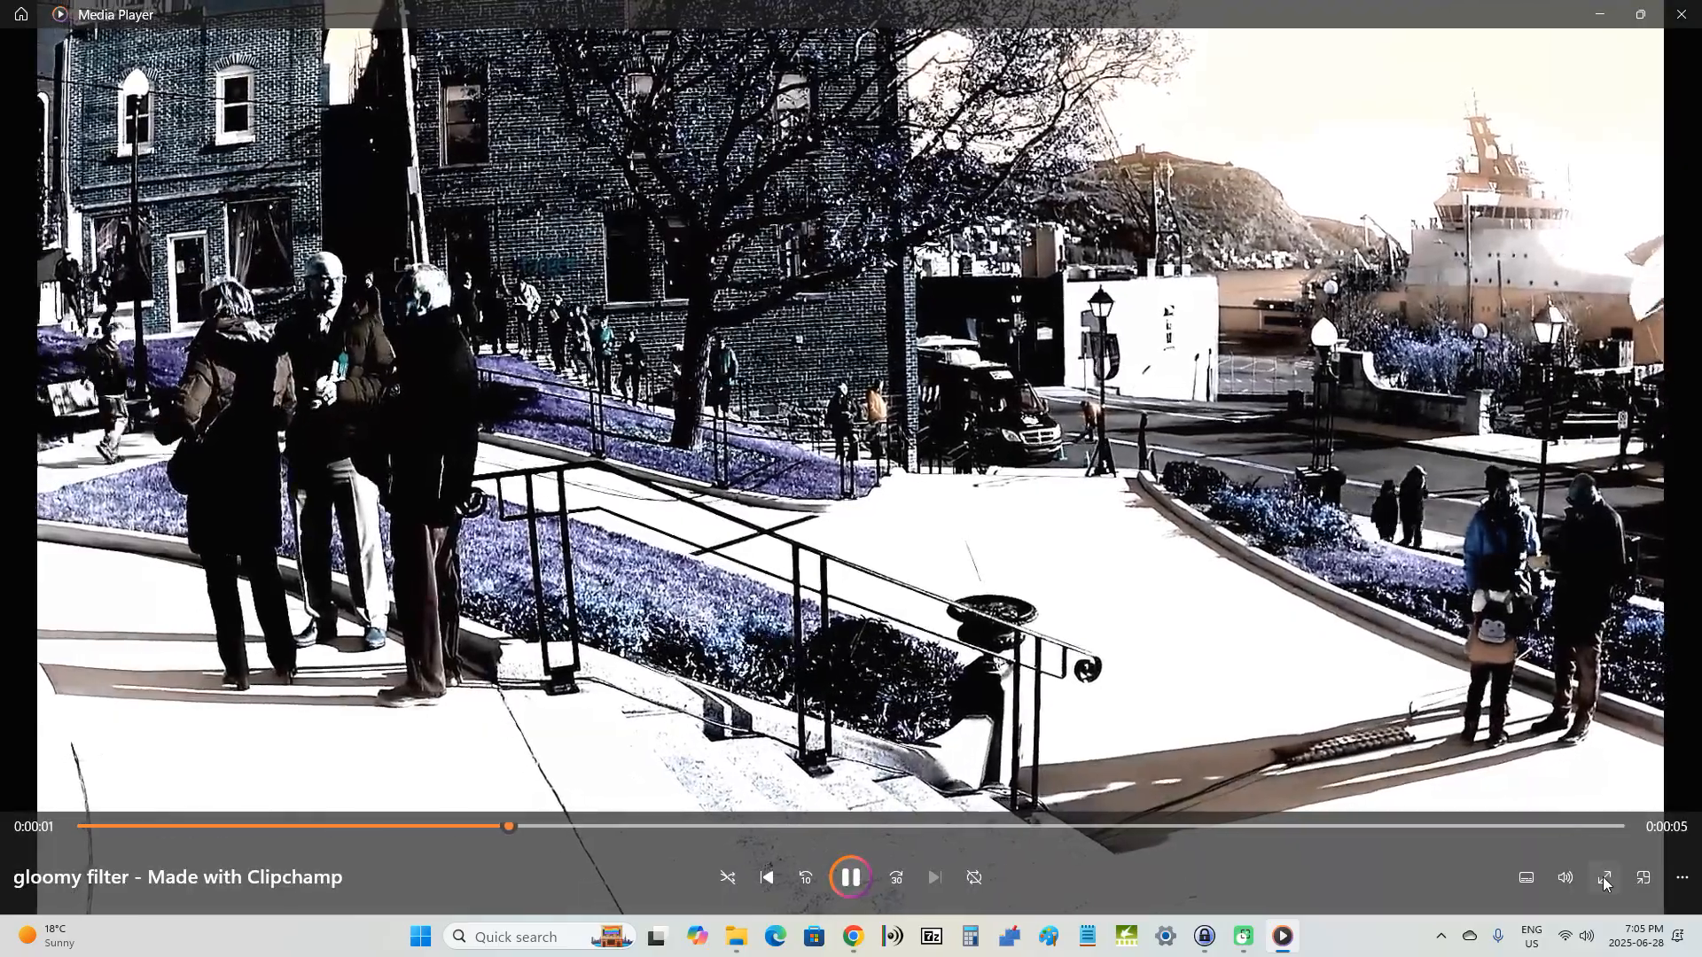
pyautogui.click(1605, 879)
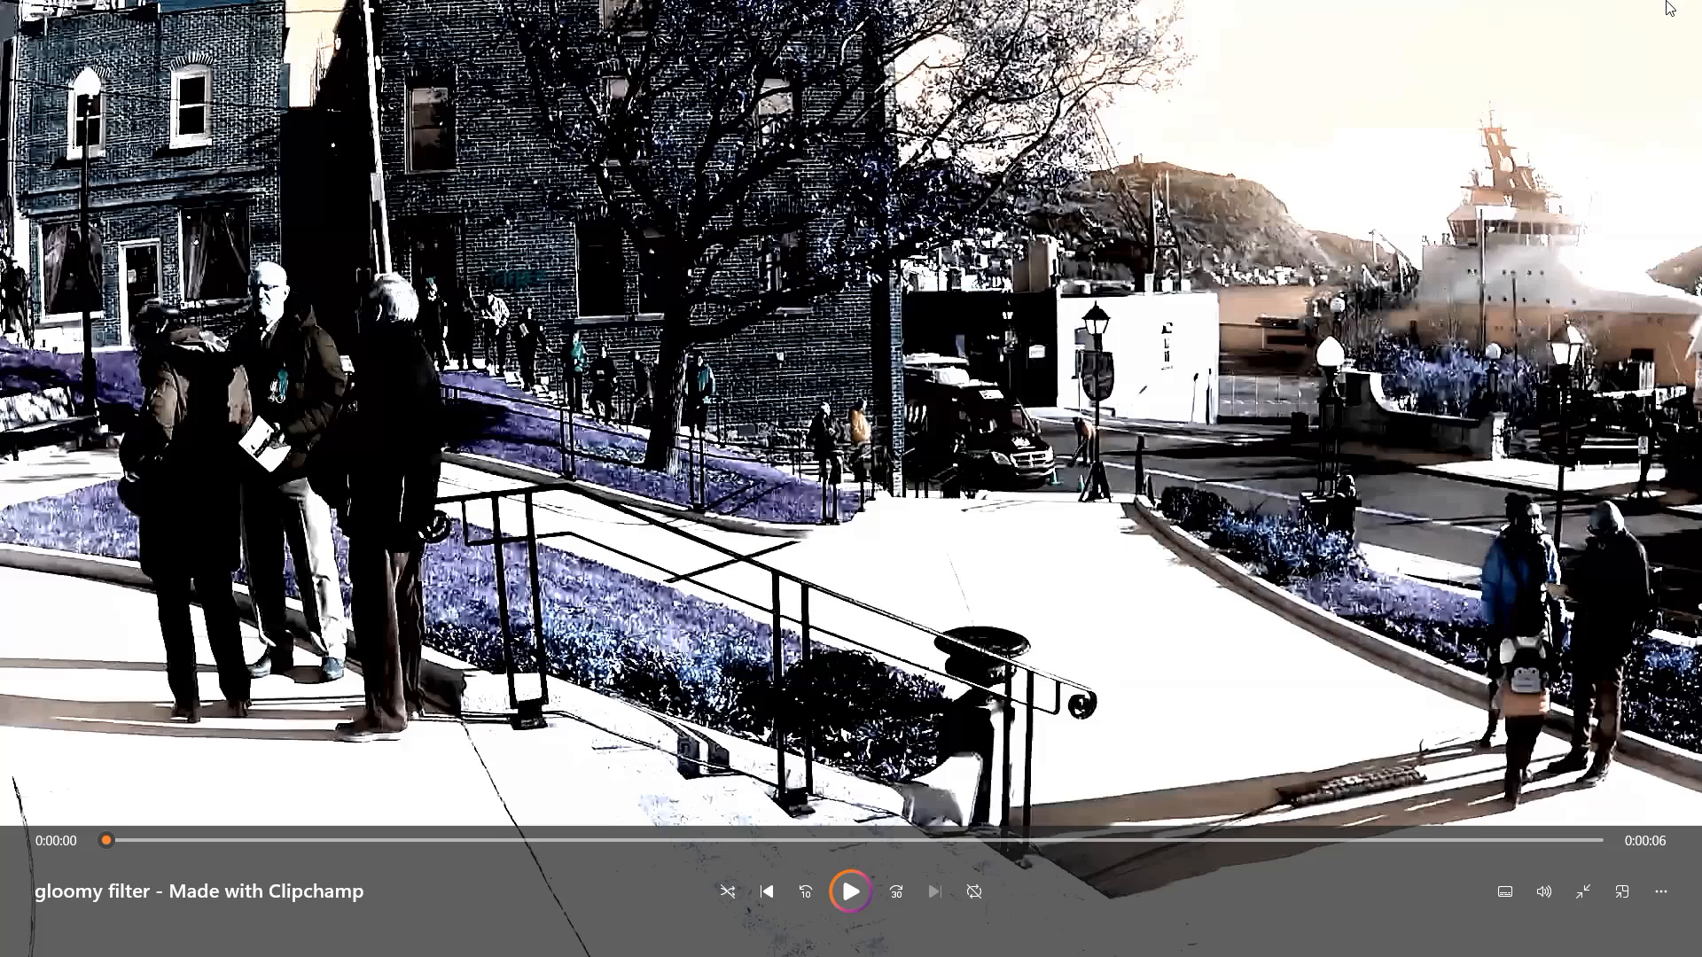
pyautogui.moveTo(1674, 8)
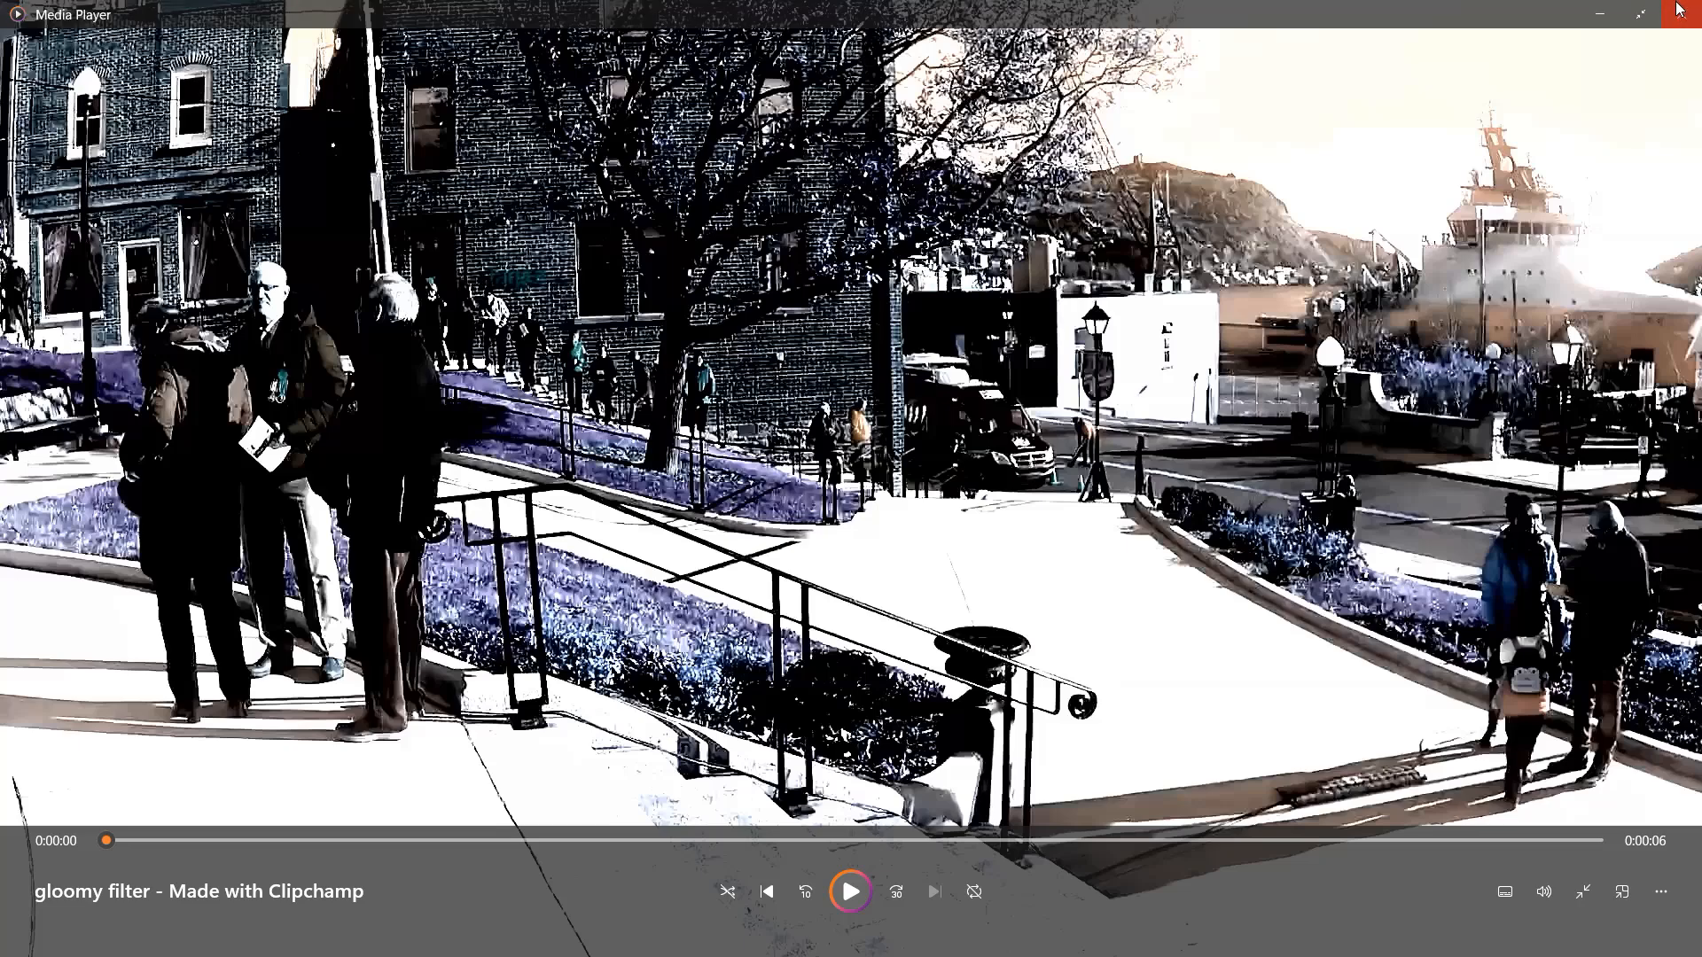
pyautogui.click(1678, 9)
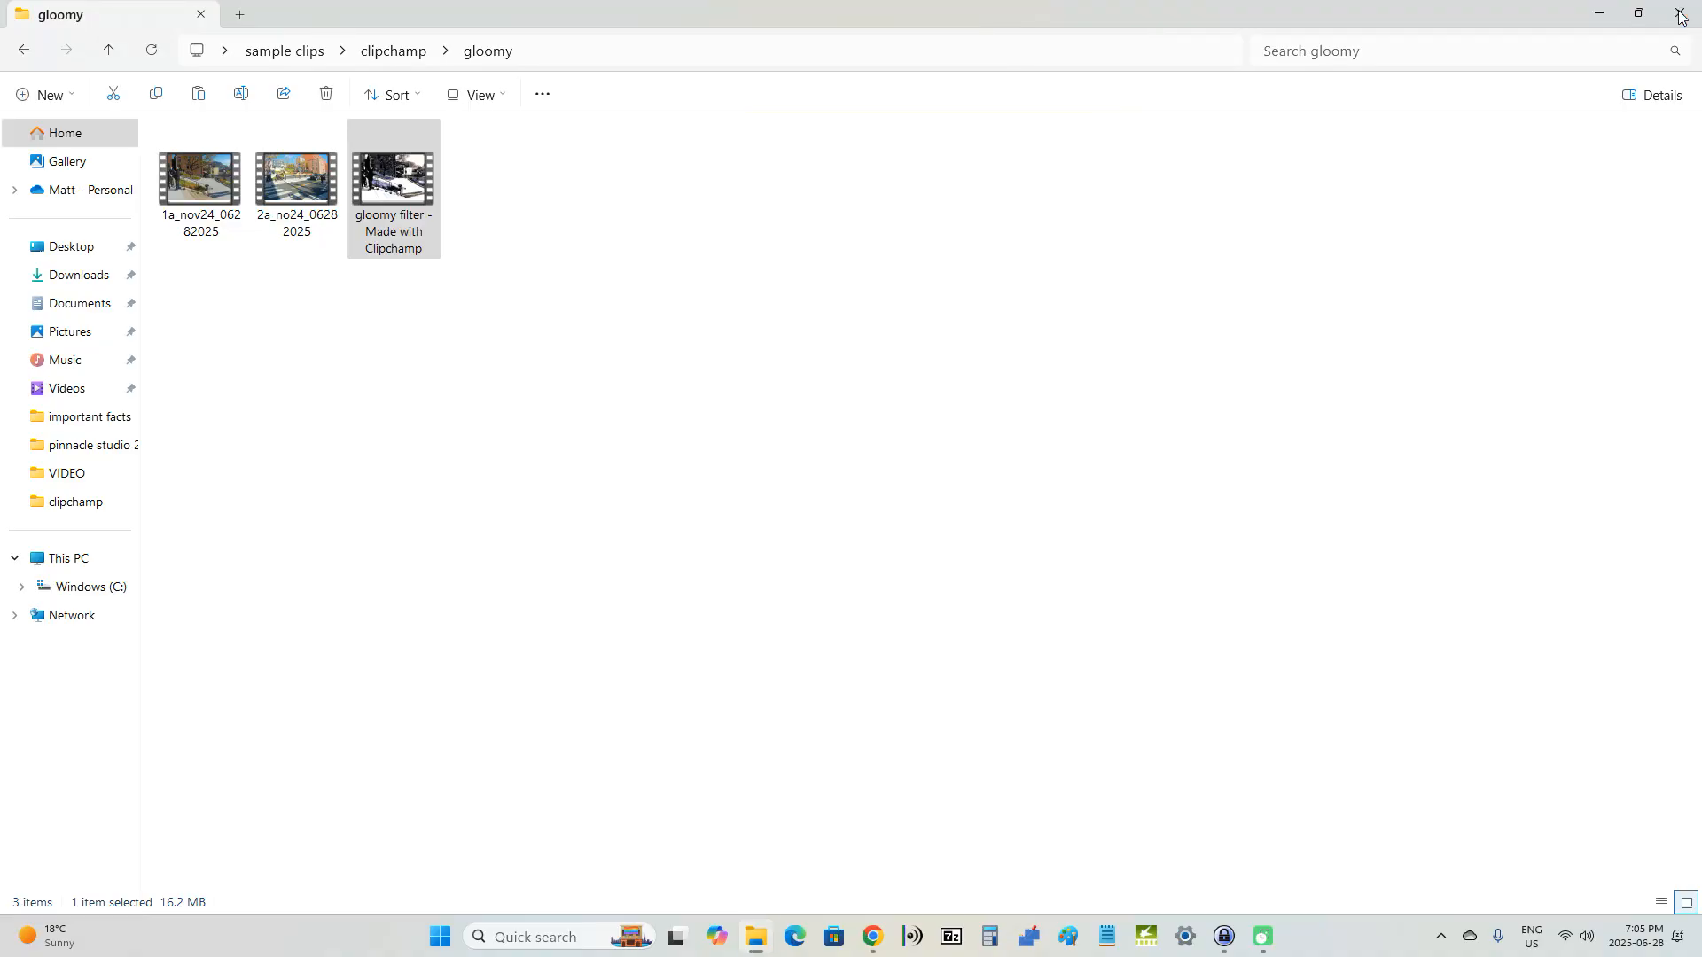
pyautogui.click(1680, 16)
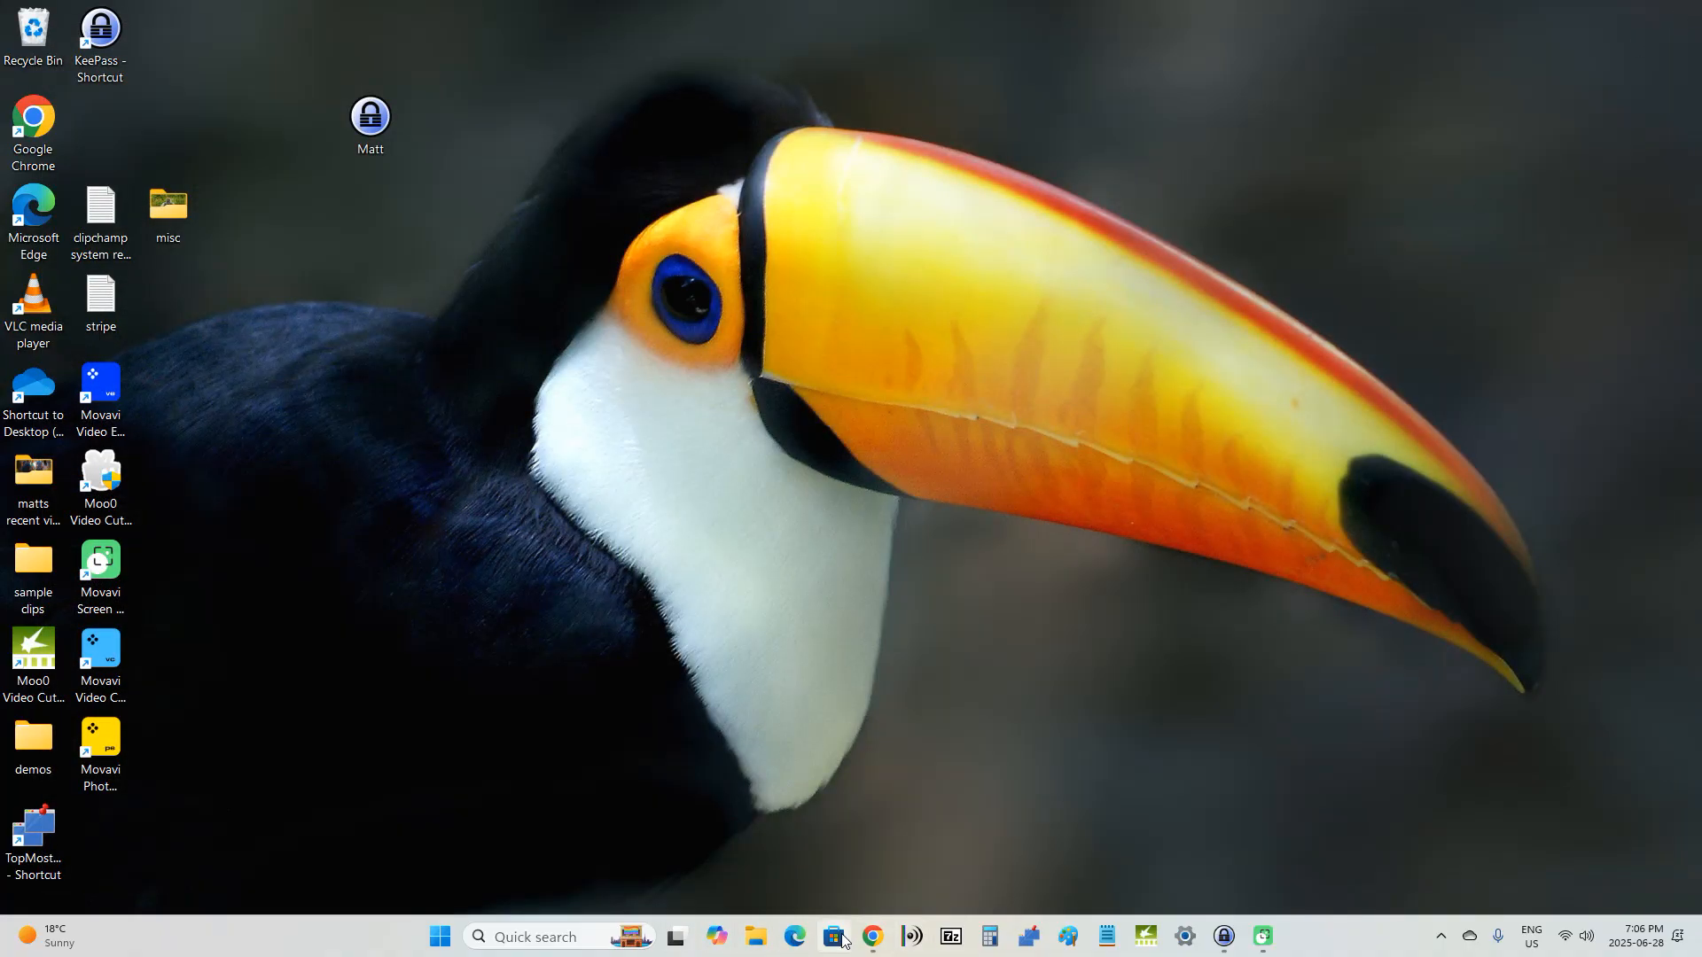
pyautogui.click(873, 937)
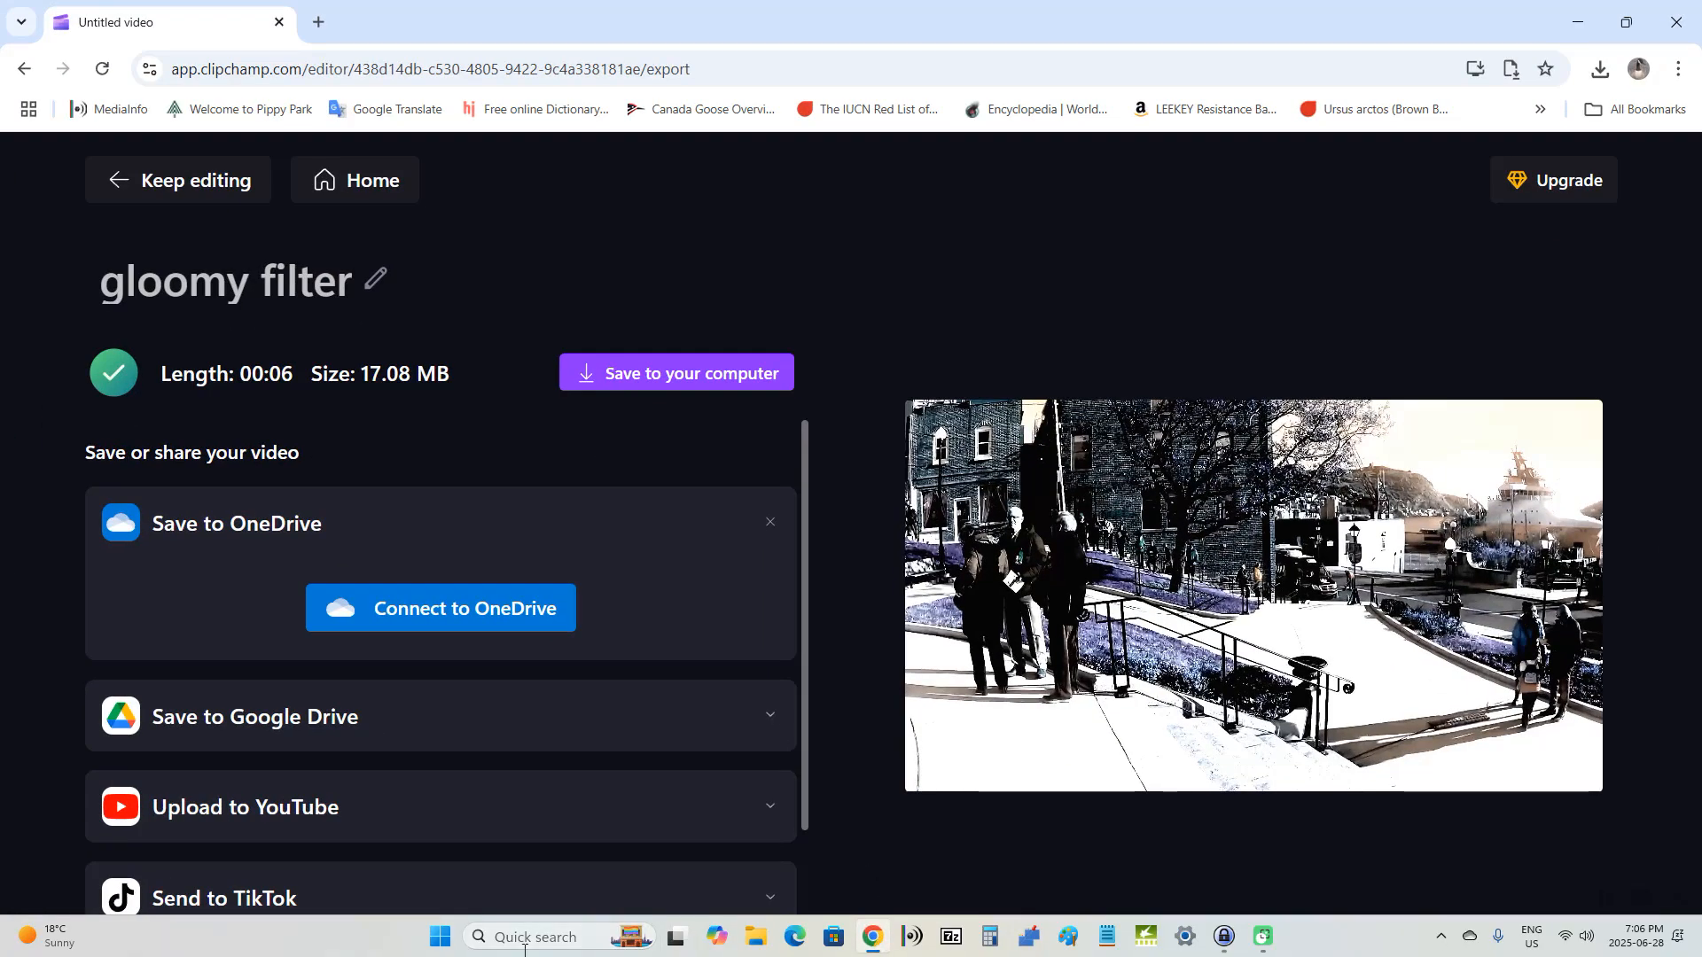